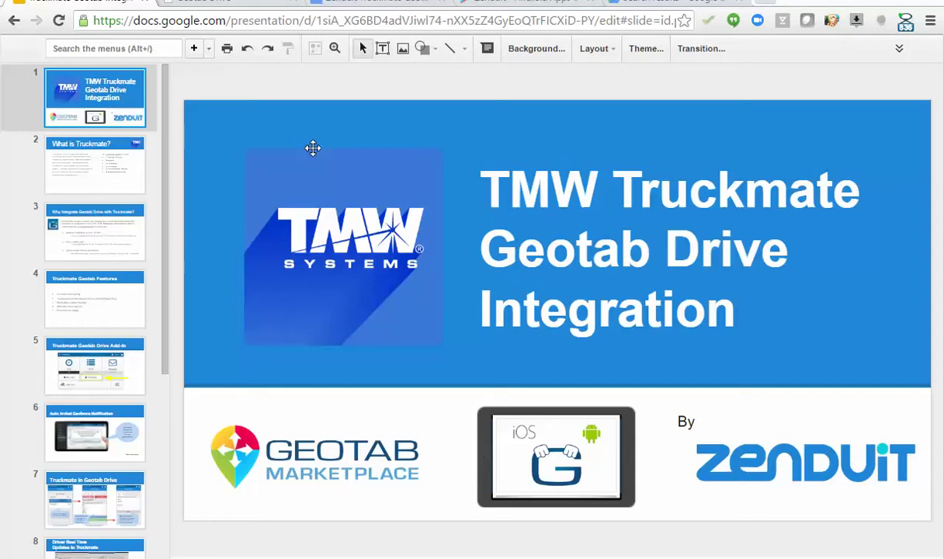
# - View the slides from "What is Truckmate?" through "Truckmate Geotab Drive Add-In" in order
pyautogui.click(127, 169)
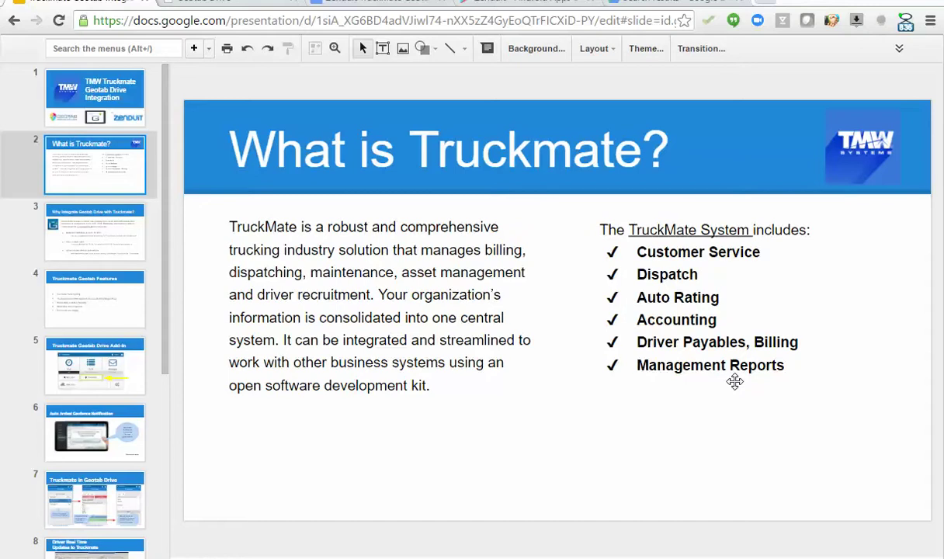
pyautogui.click(109, 247)
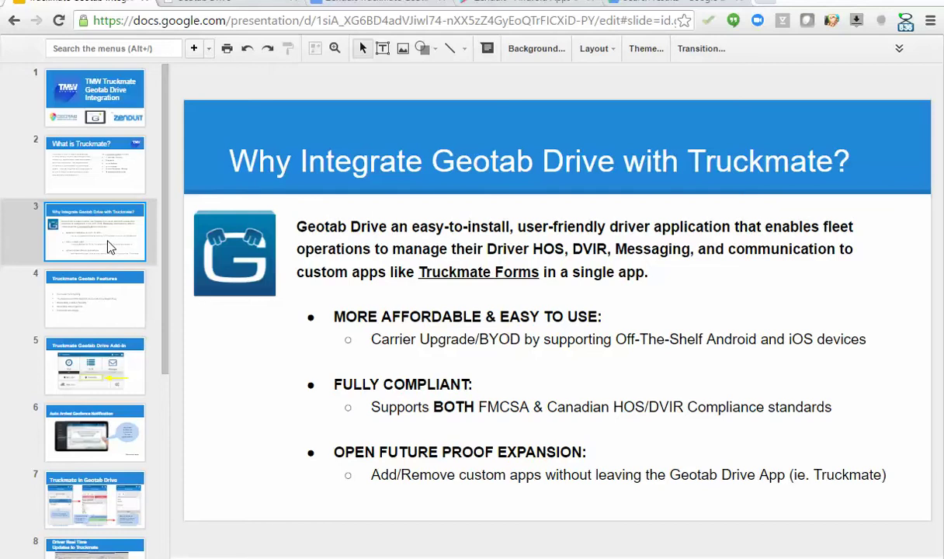
pyautogui.click(109, 245)
pyautogui.click(75, 318)
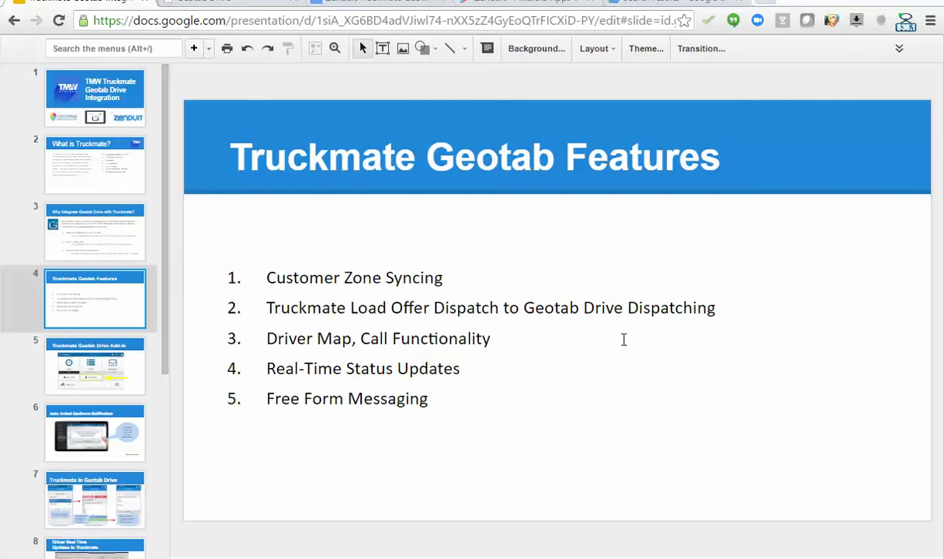
pyautogui.click(123, 397)
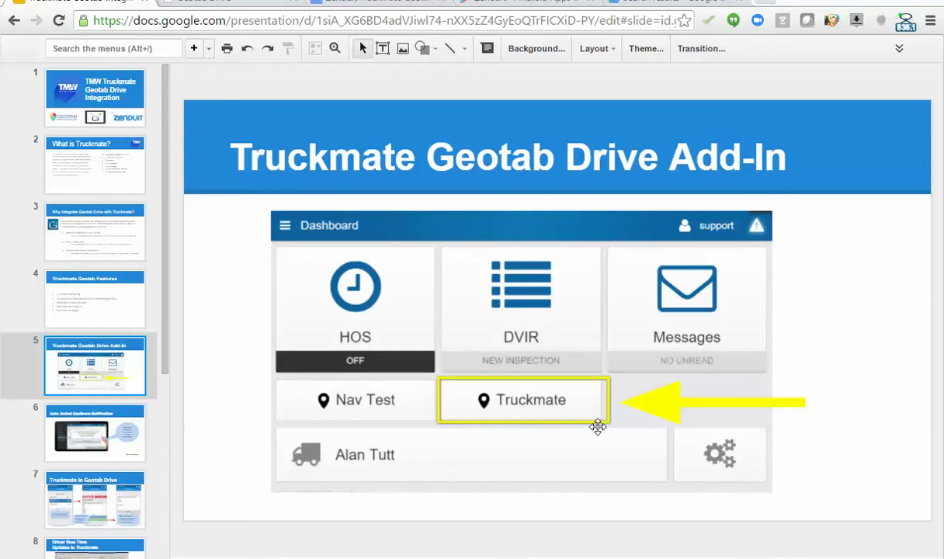
# - Switch to Geotab Drive, open the Truckmate add-in, and show and hide the completed stops in the driver schedule
pyautogui.click(237, 7)
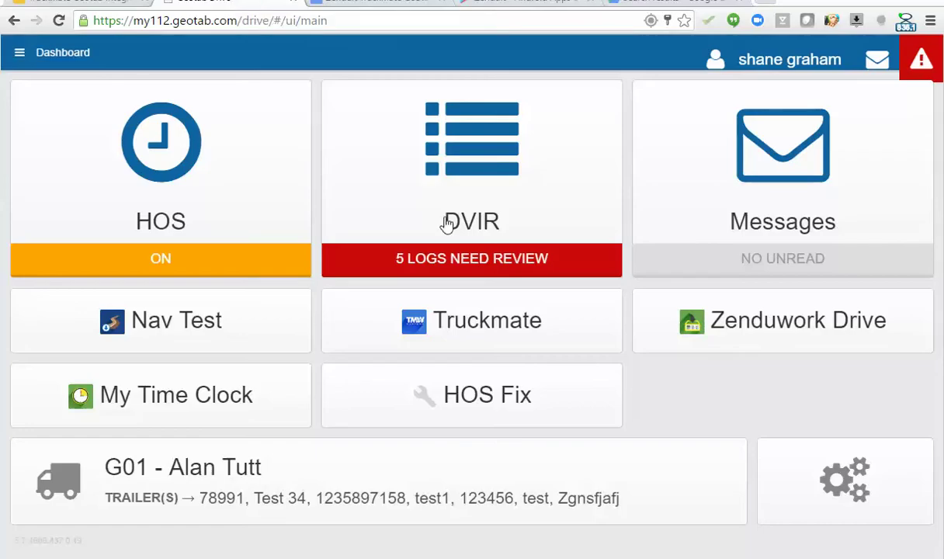
pyautogui.click(208, 21)
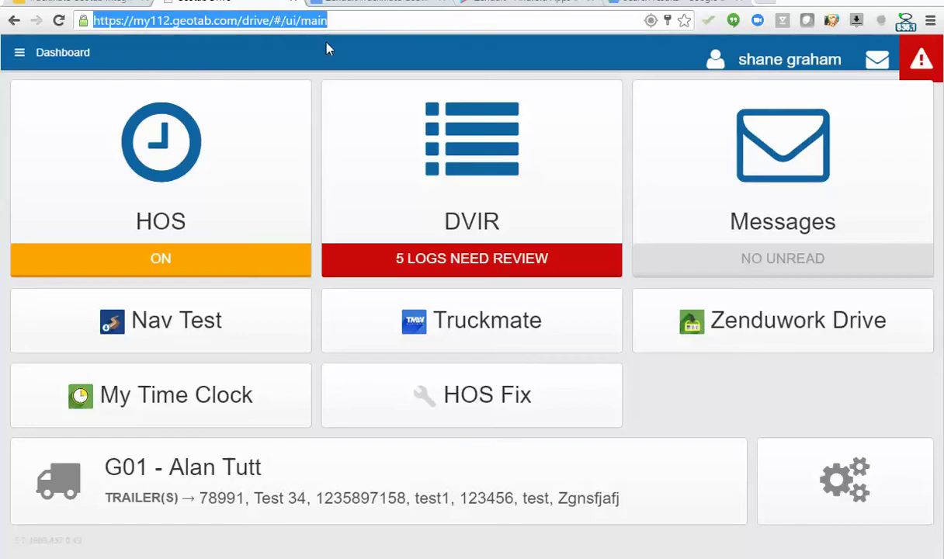
pyautogui.click(337, 21)
pyautogui.moveTo(322, 21); pyautogui.dragTo(92, 21)
pyautogui.click(487, 339)
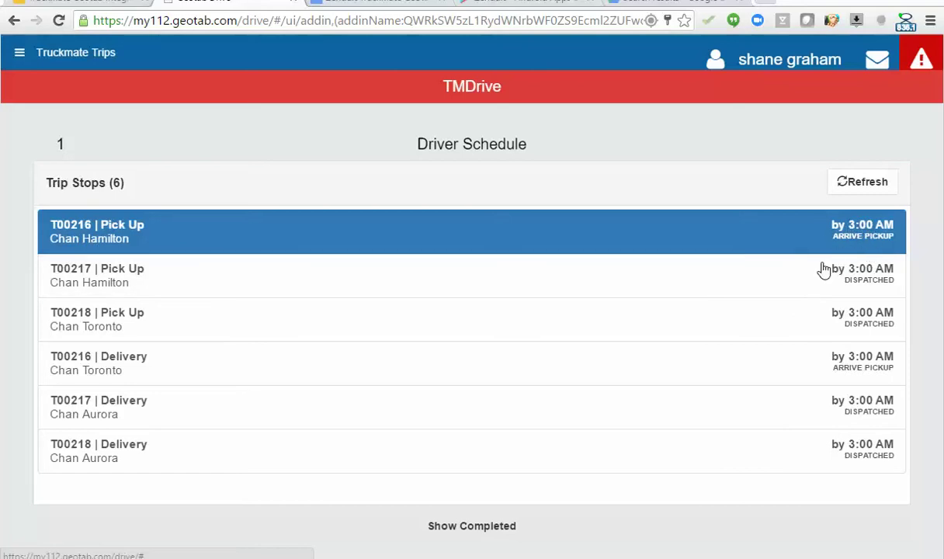
pyautogui.click(494, 534)
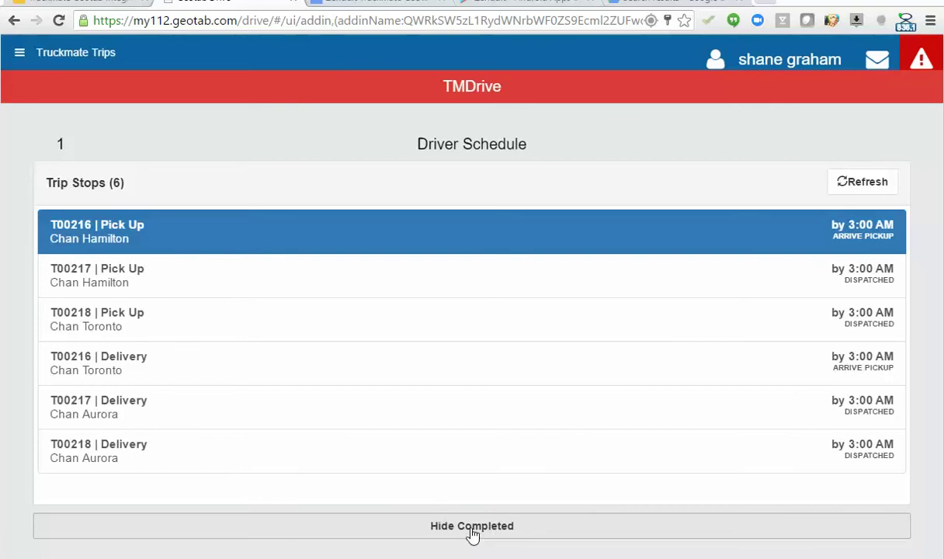
pyautogui.click(472, 534)
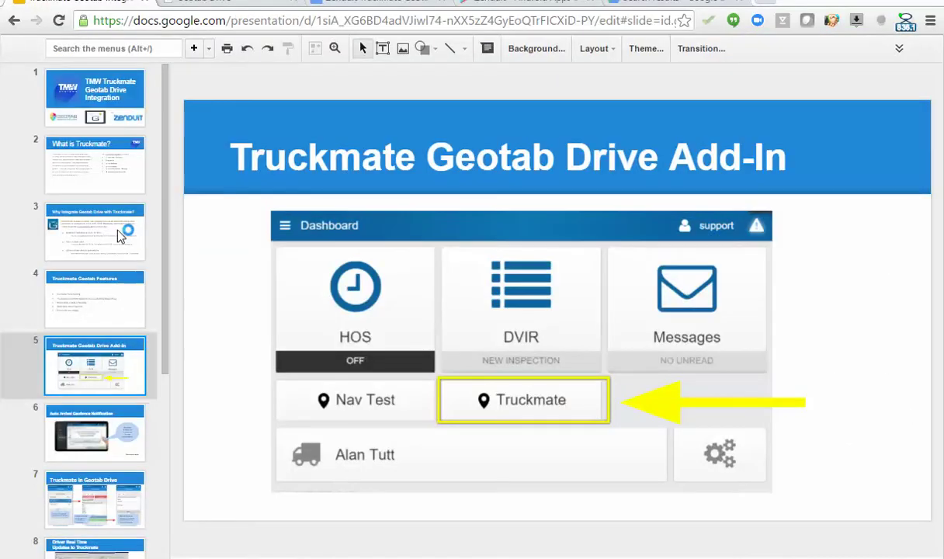
# - View the "Auto Arrival Geofence Notification" and "Truckmate in Geotab Drive" slides
pyautogui.click(118, 462)
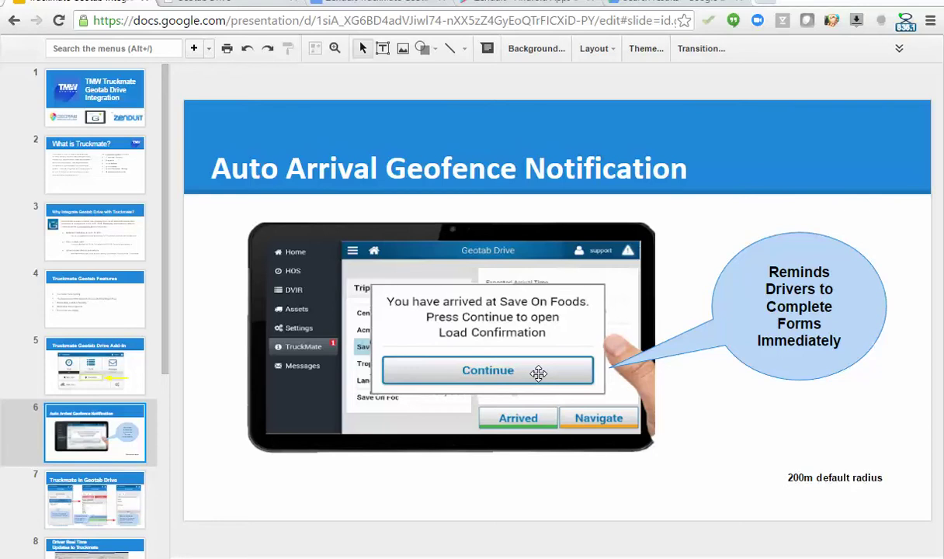
pyautogui.click(100, 525)
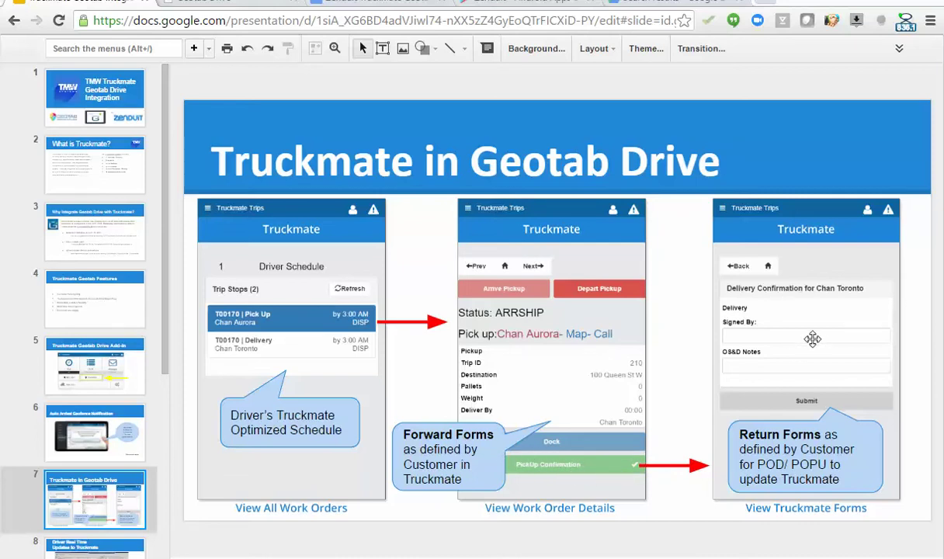
# - Switch to Geotab Drive, review the details of the first Hamilton pick-up stop, and return to the driver schedule
pyautogui.click(214, 8)
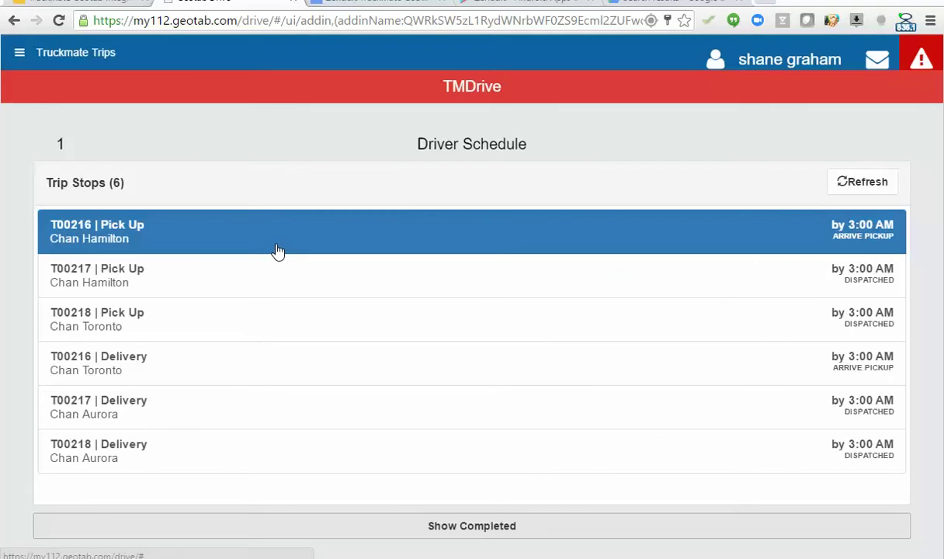
pyautogui.click(885, 244)
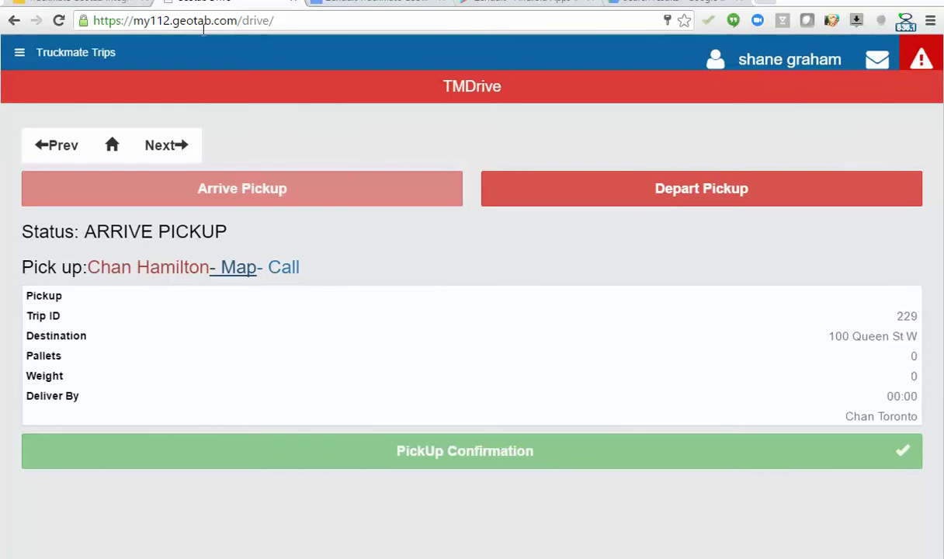
pyautogui.click(111, 148)
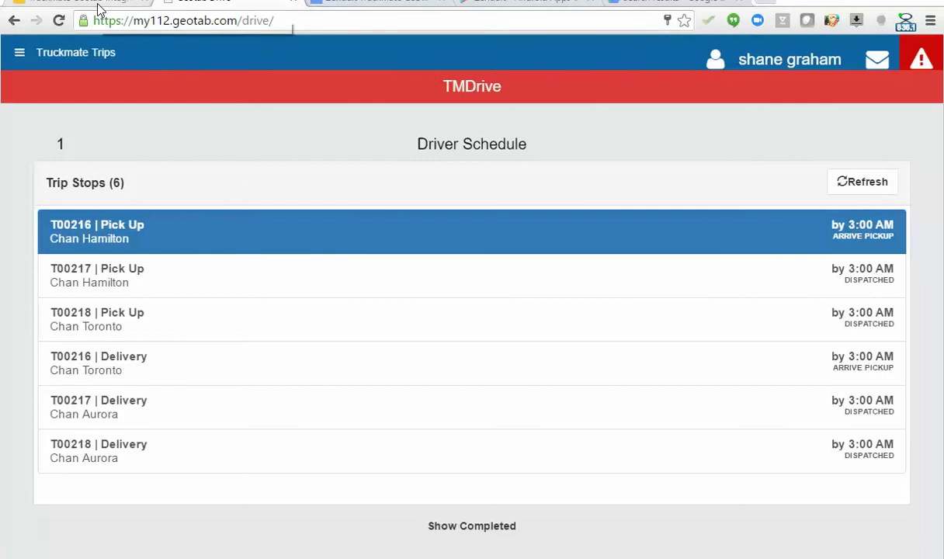
pyautogui.click(461, 259)
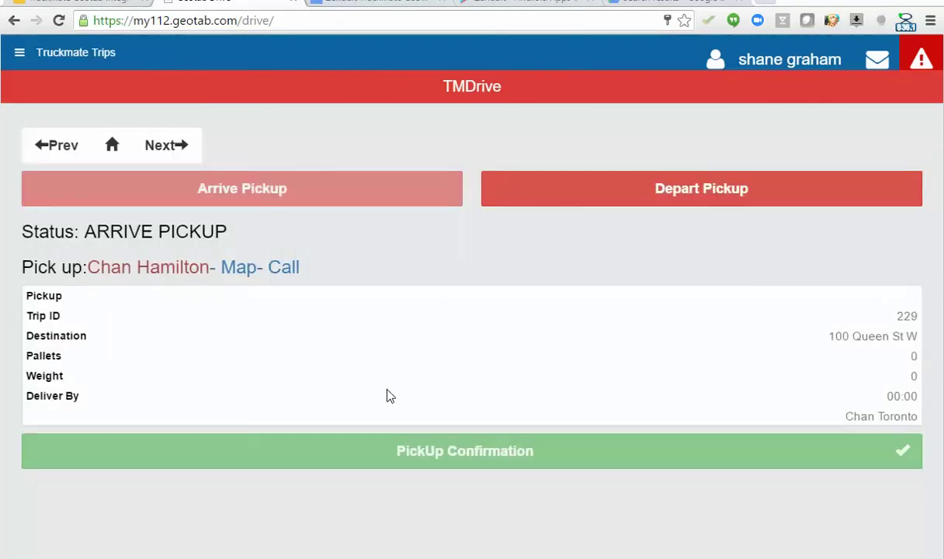
pyautogui.click(112, 146)
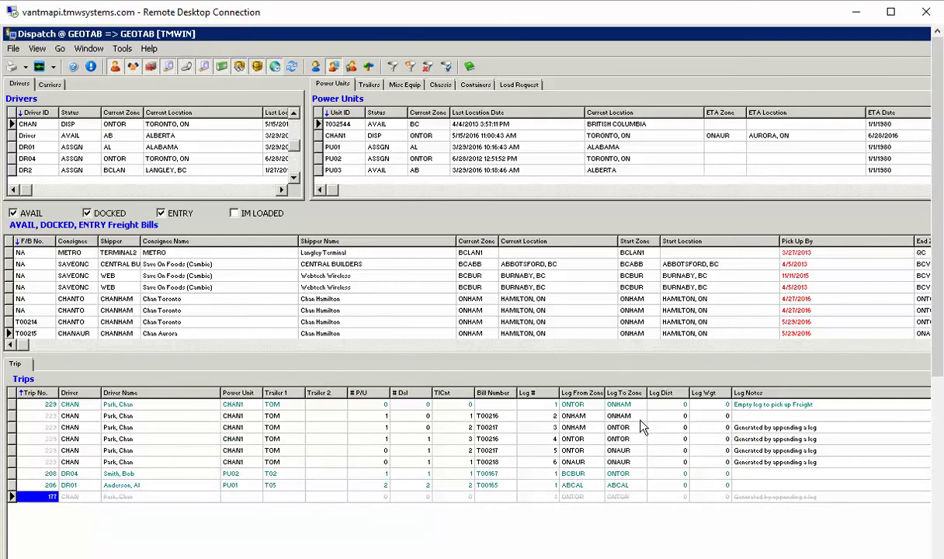
# - In the TruckMate remote session, open the freight bill on the trip's leg 4, examine its current status, and return to Geotab Drive
pyautogui.click(501, 443)
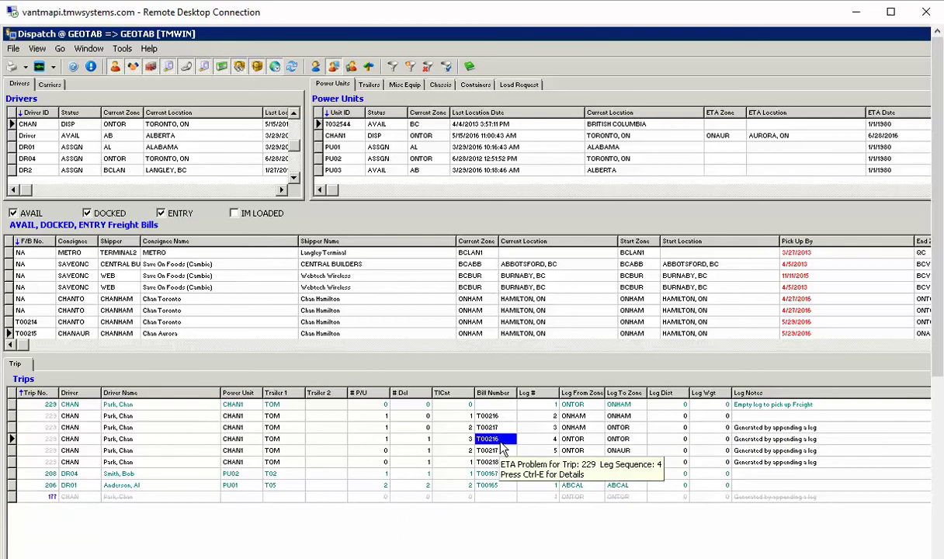
pyautogui.click(500, 443)
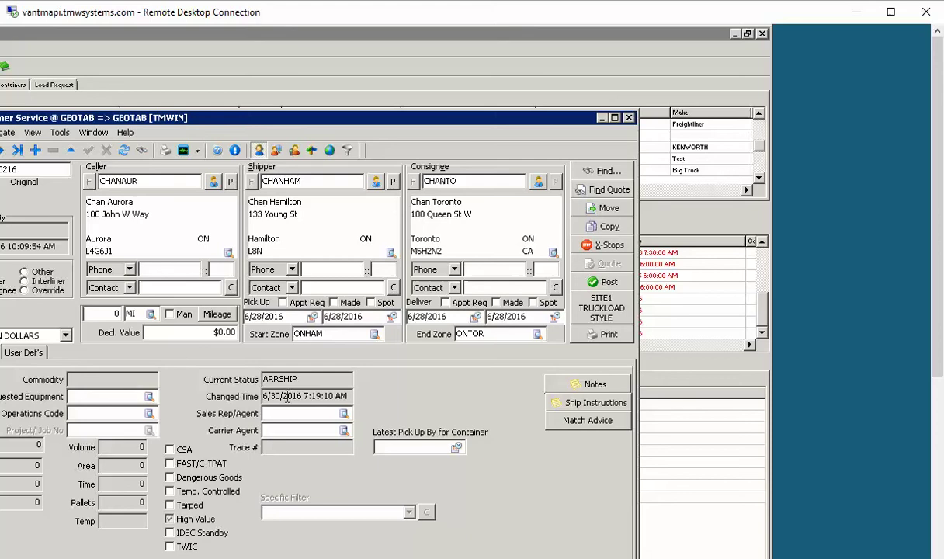
pyautogui.doubleClick(301, 379)
pyautogui.moveTo(479, 130); pyautogui.dragTo(618, 79)
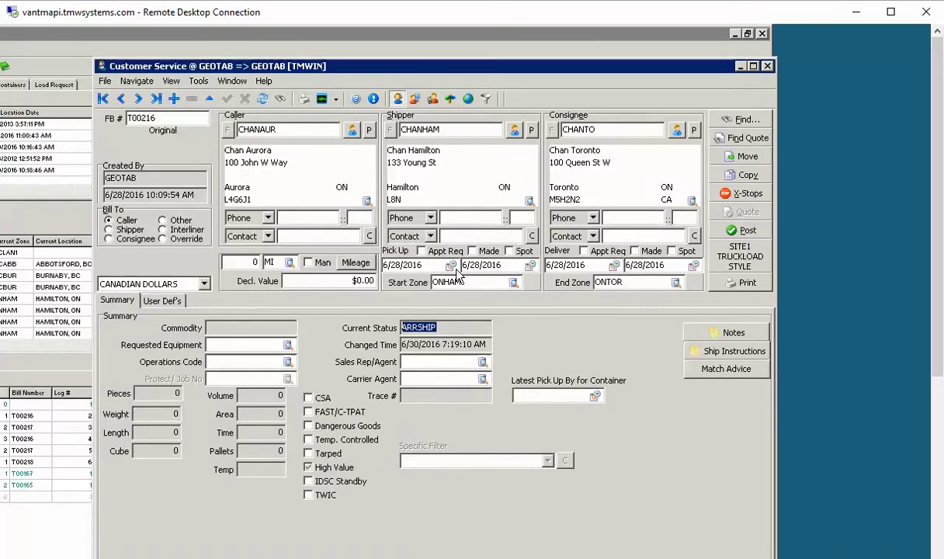
pyautogui.hotkey('alt', 'Tab')
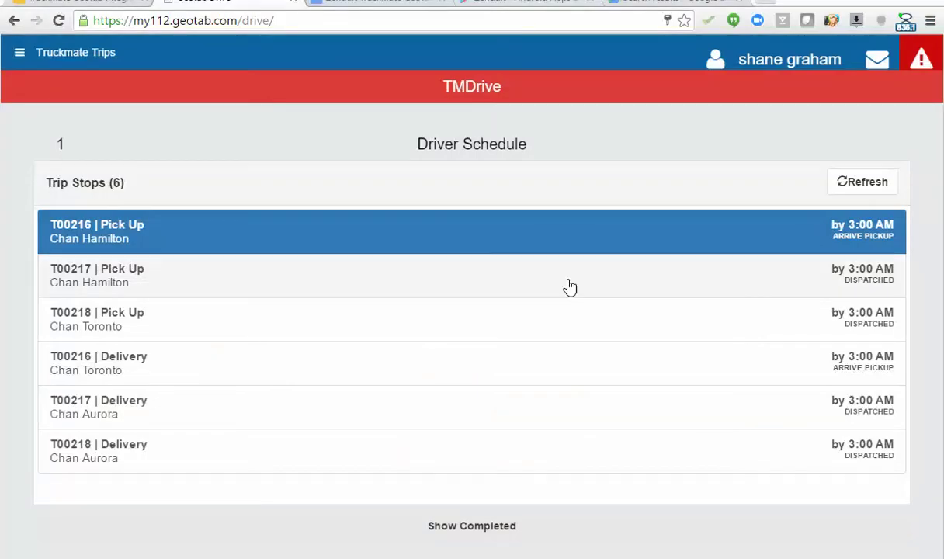
# - Mark the first Hamilton pick-up as departed, and check the freight bill's status and user-defined fields in TruckMate
pyautogui.click(555, 227)
pyautogui.click(633, 199)
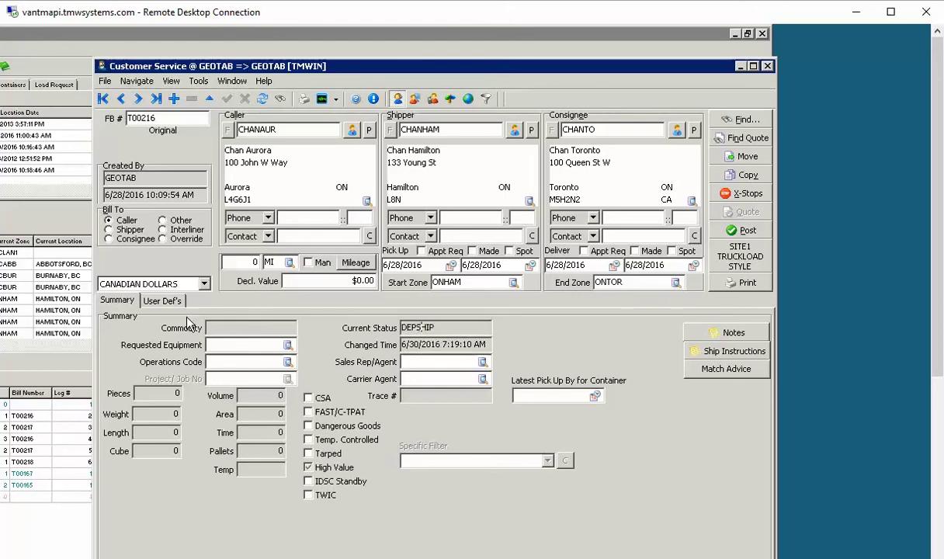
pyautogui.click(163, 299)
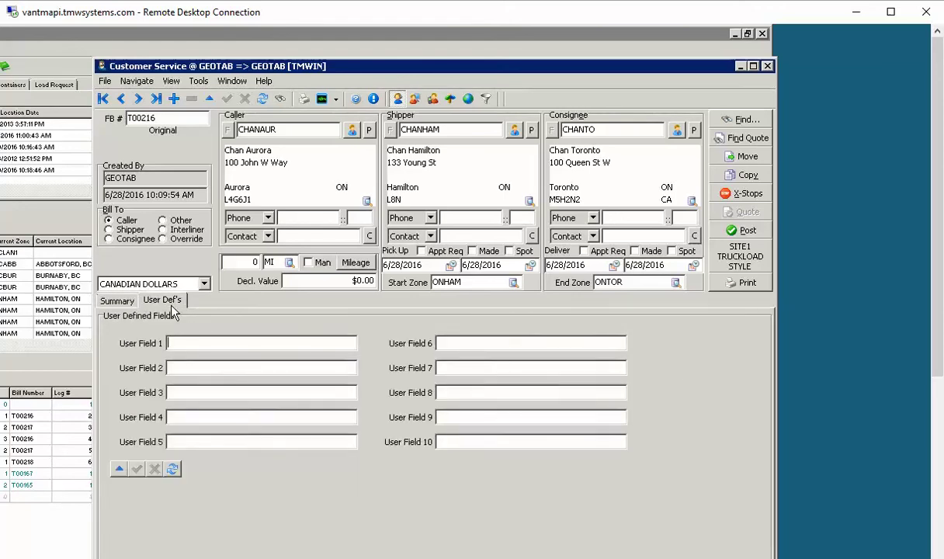
pyautogui.click(117, 300)
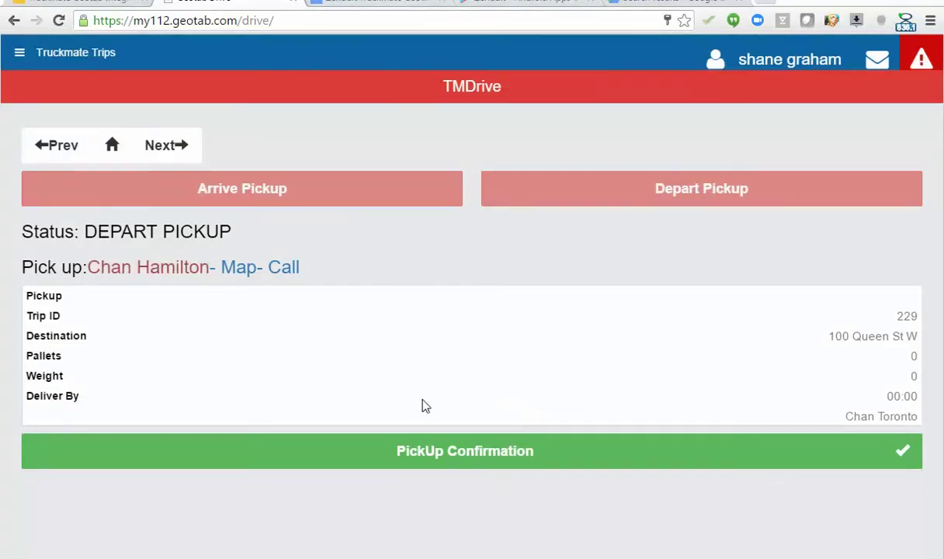
# - Submit the pick-up confirmation in Geotab Drive with the signer's name and the OS&D note "picked up goods 10 mins late"
pyautogui.click(460, 463)
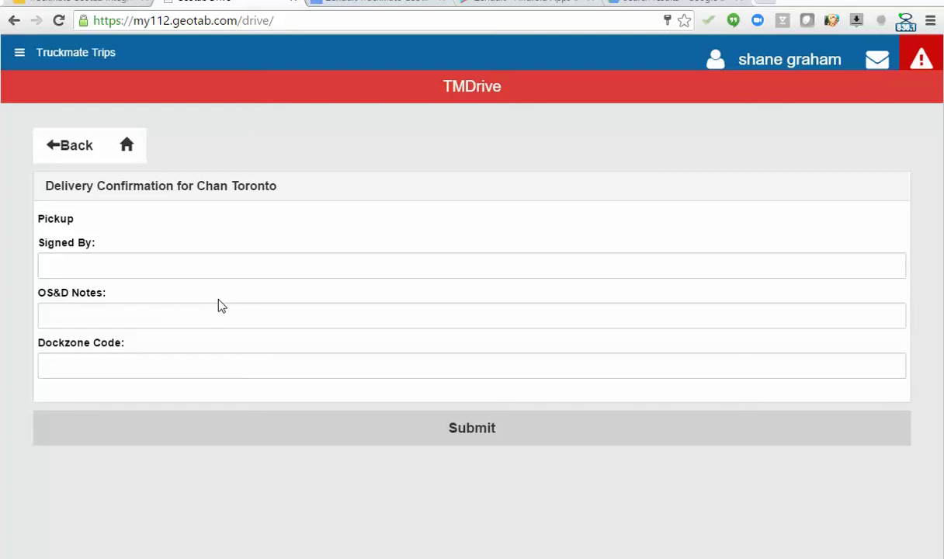
pyautogui.click(189, 274)
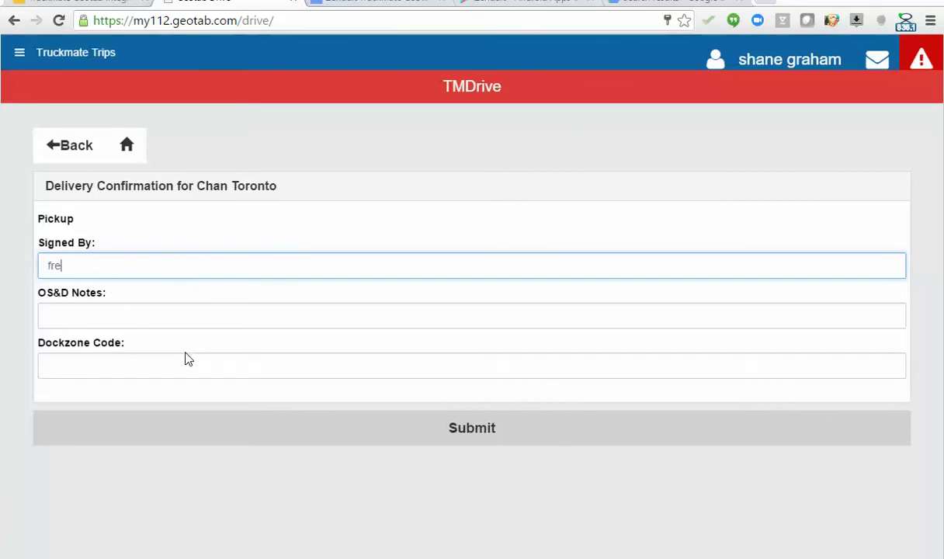
pyautogui.click(183, 313)
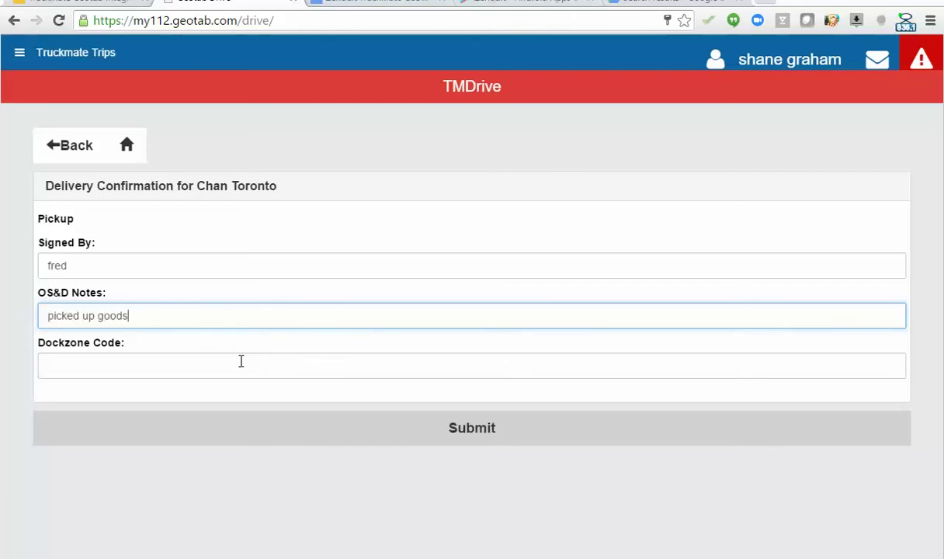
pyautogui.write('picked up goods and')
pyautogui.click(241, 361)
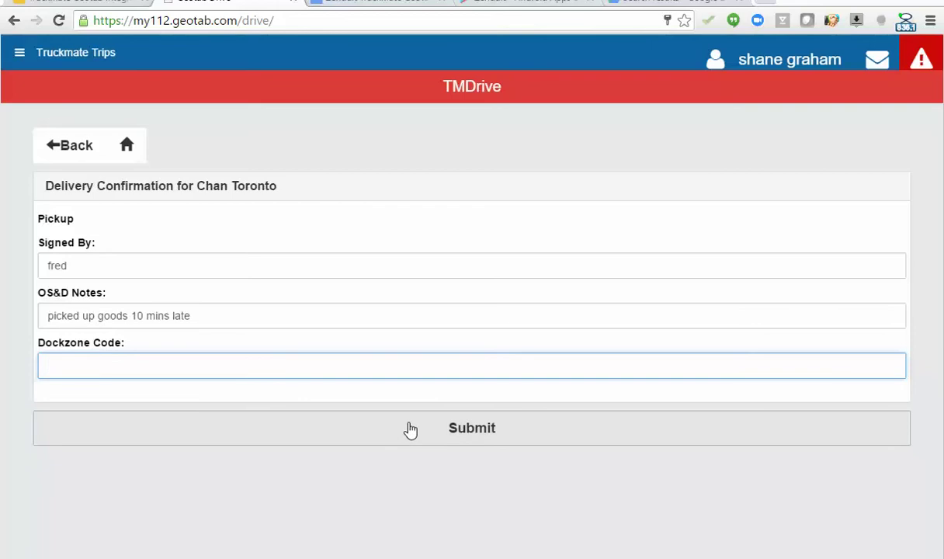
pyautogui.click(445, 437)
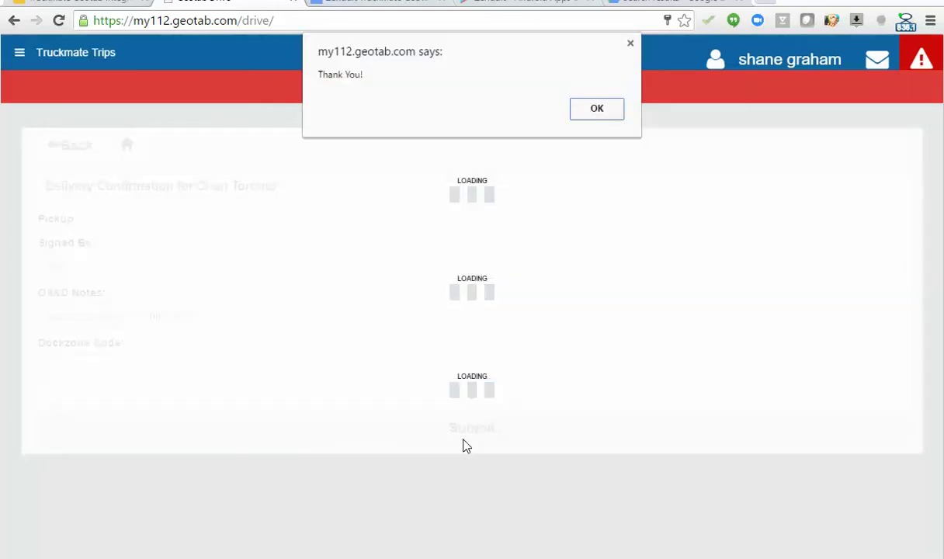
pyautogui.click(568, 106)
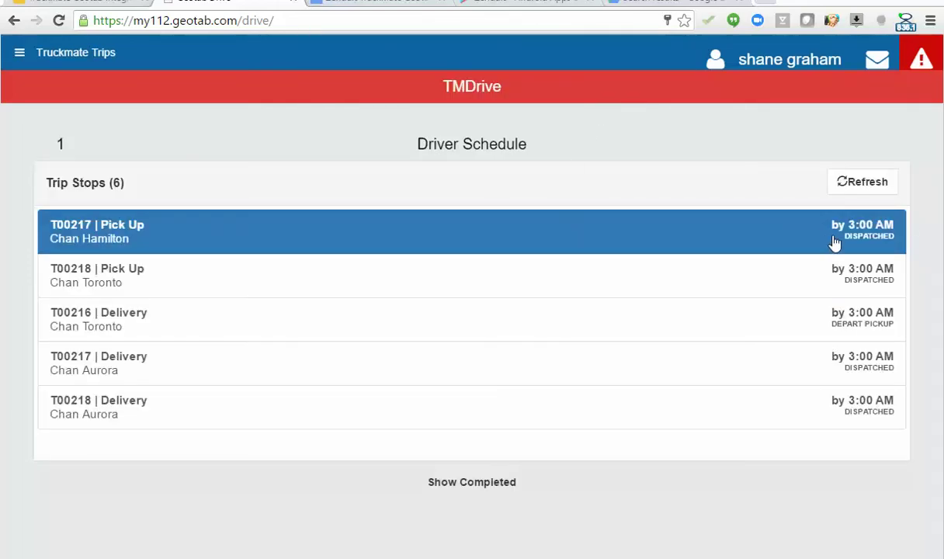
# - Show and hide the completed stops in the schedule, and check the freight bill's current status in TruckMate
pyautogui.click(650, 498)
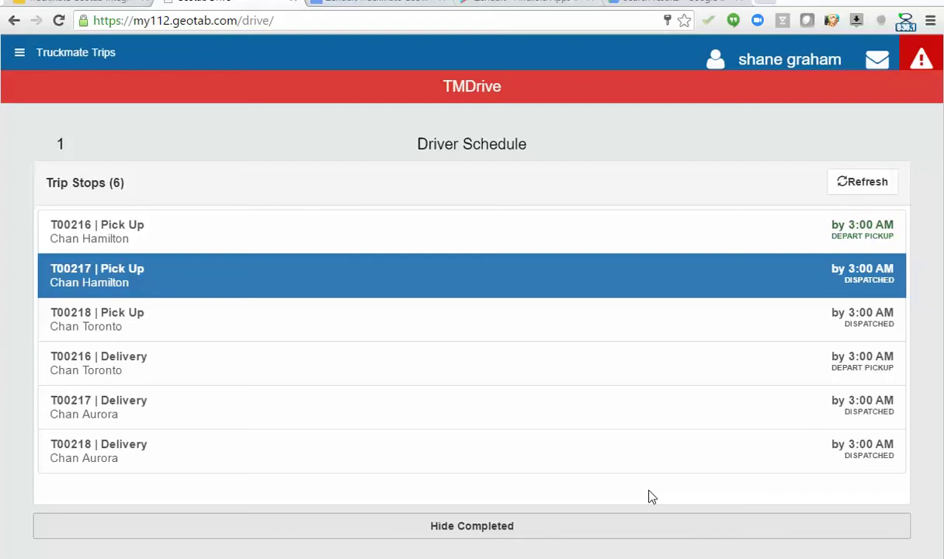
pyautogui.click(553, 529)
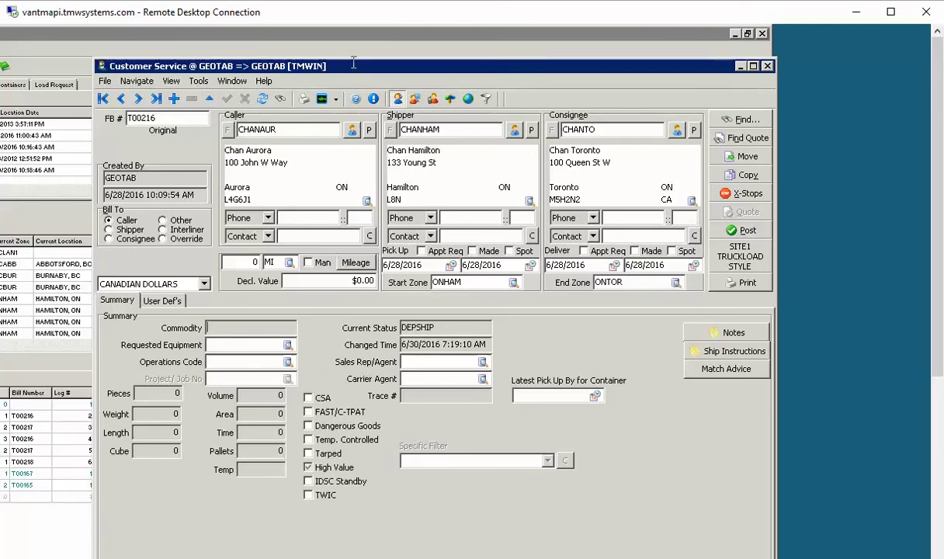
pyautogui.hotkey('alt', 'Tab')
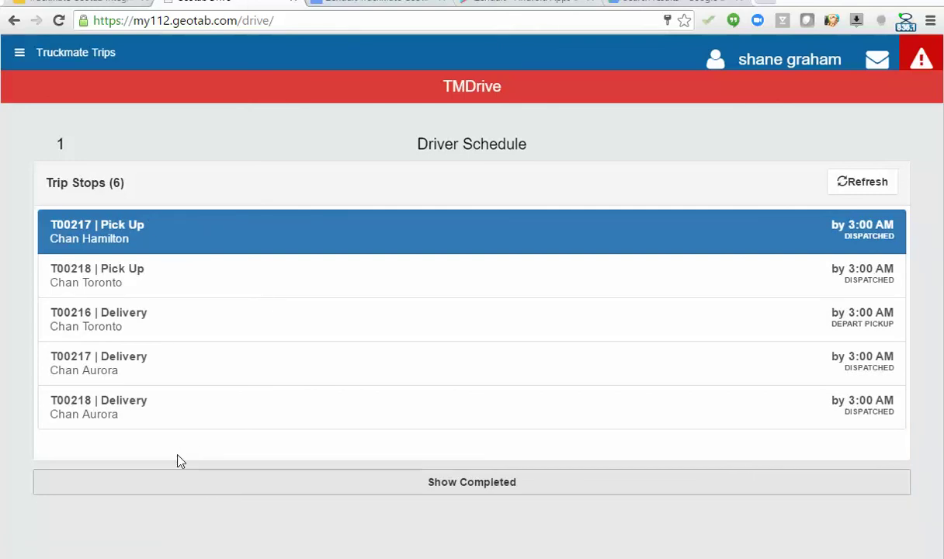
# - Mark the Toronto delivery stop as arrived in Geotab Drive, and check the freight bill's status in TruckMate
pyautogui.click(142, 328)
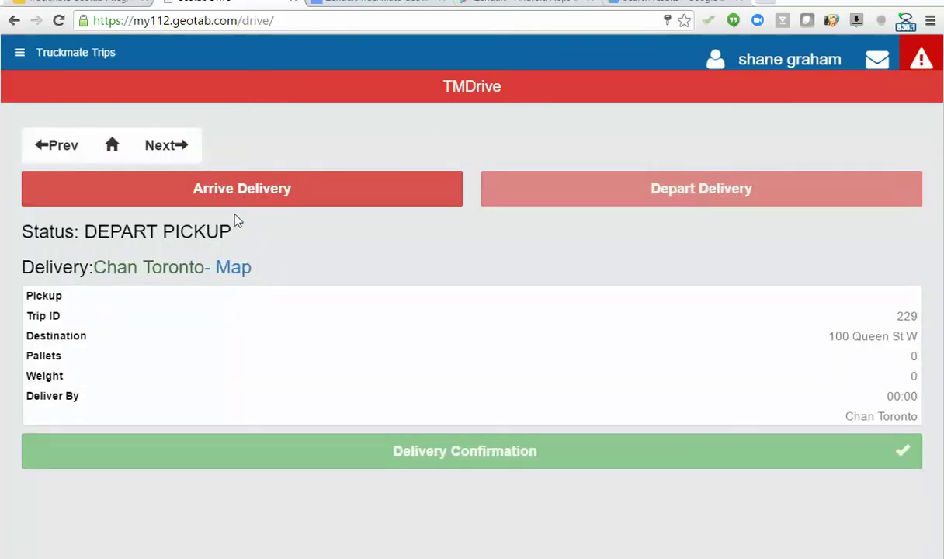
pyautogui.click(287, 200)
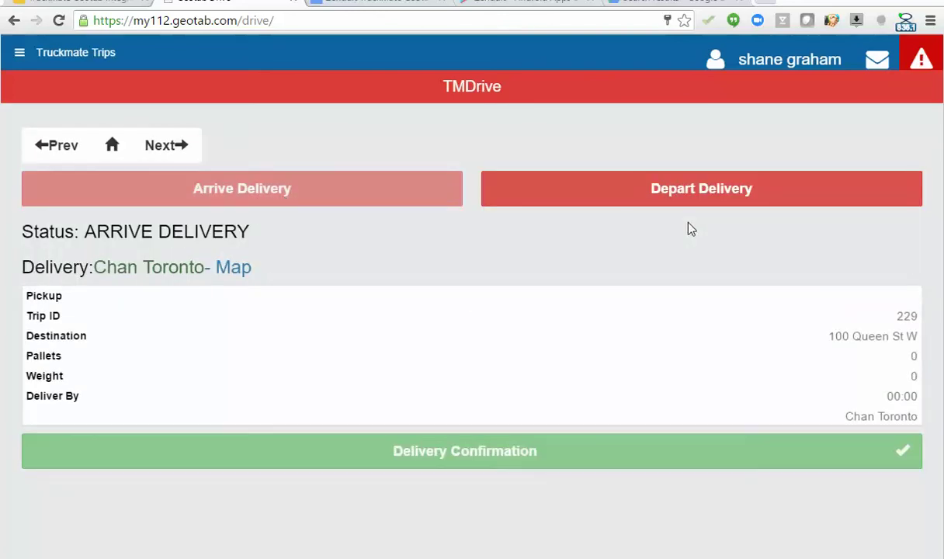
pyautogui.hotkey('alt', 'Tab')
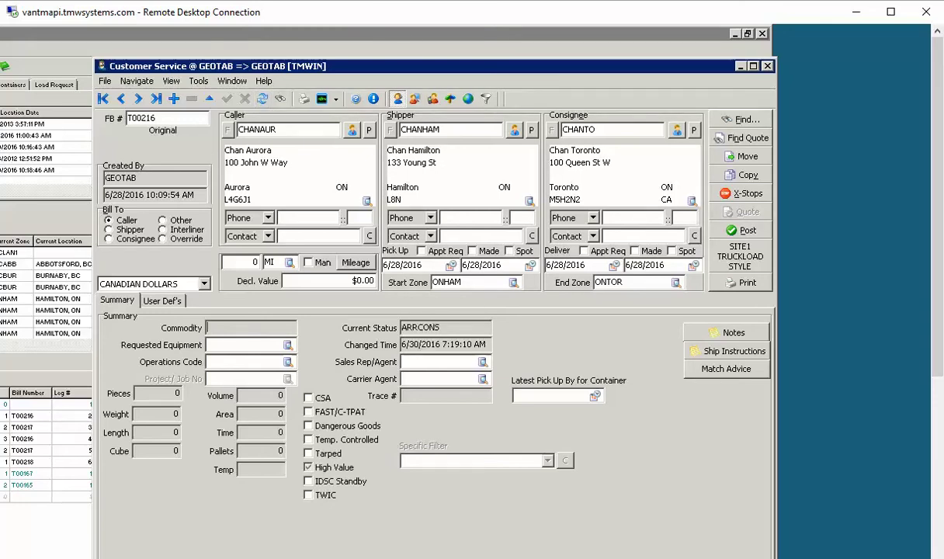
# - Mark the Toronto delivery stop as departed in Geotab Drive, and refresh freight bill T00216 in TruckMate to check its status
pyautogui.hotkey('alt', 'Tab')
pyautogui.click(585, 191)
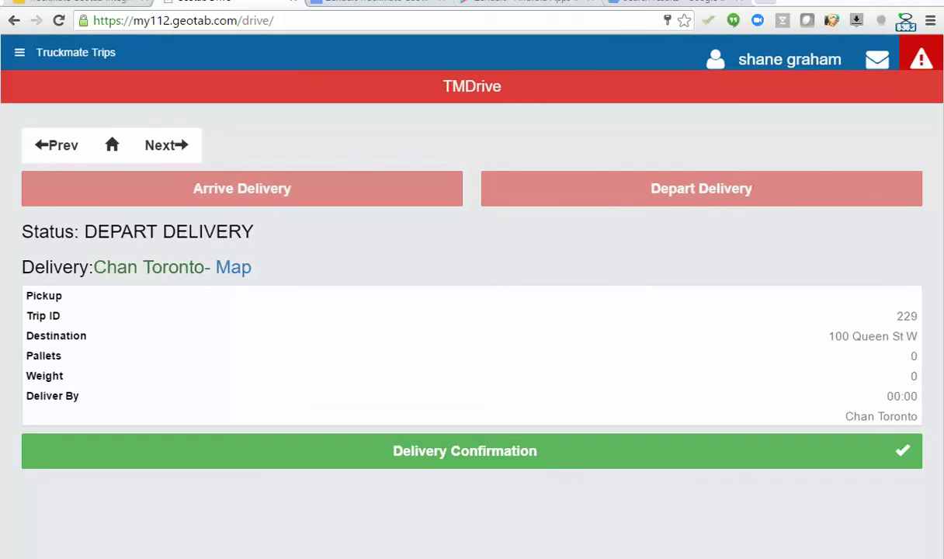
pyautogui.hotkey('alt', 'Tab')
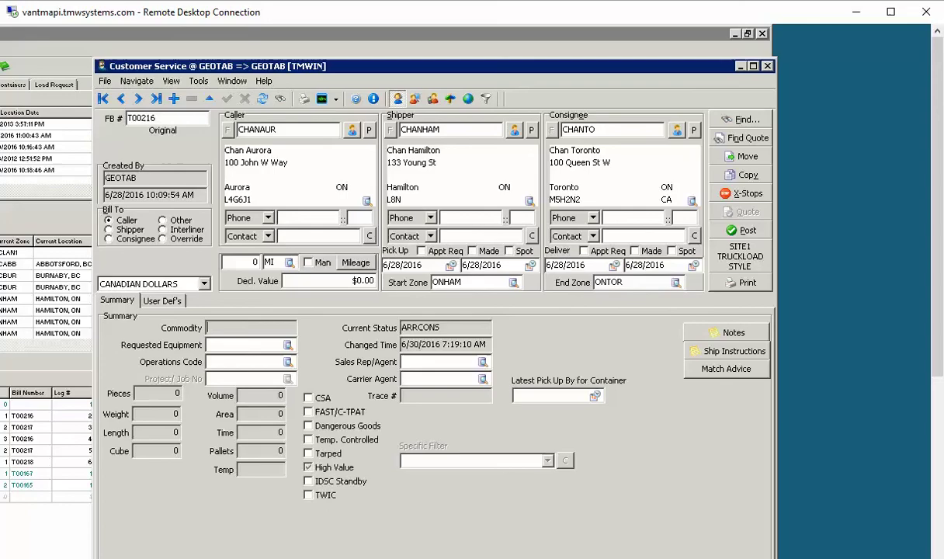
pyautogui.click(264, 104)
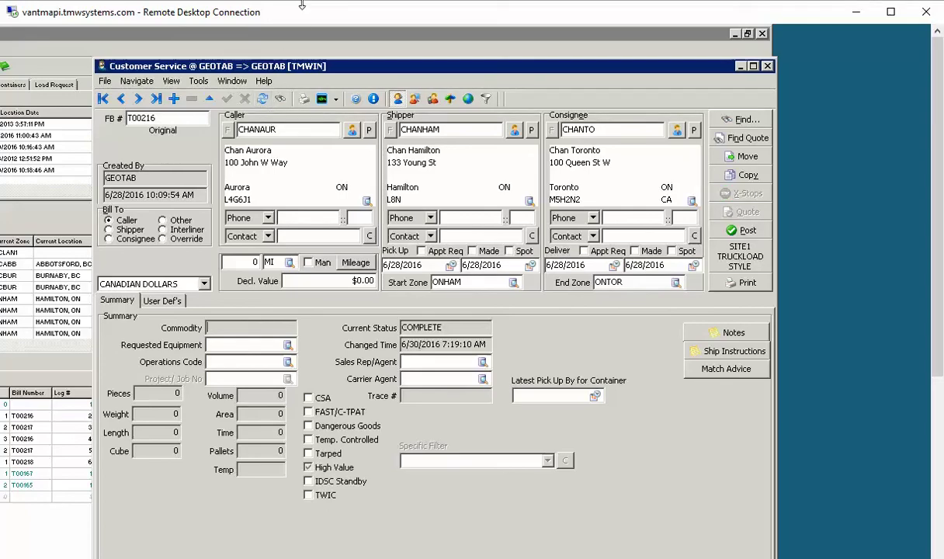
# - Submit the delivery confirmation for Chan Toronto in Geotab Drive with the signer's name and no OS&D notes
pyautogui.hotkey('alt', 'Tab')
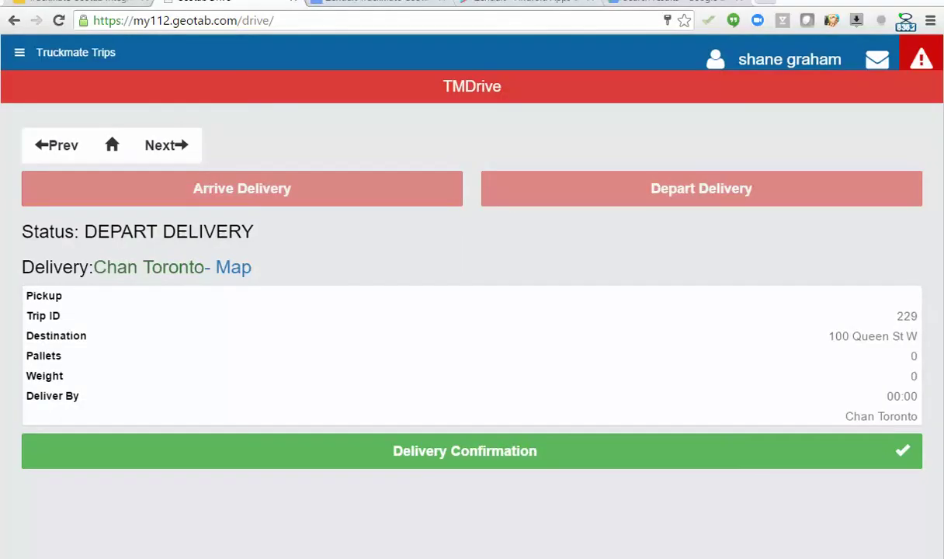
pyautogui.click(440, 449)
pyautogui.click(220, 269)
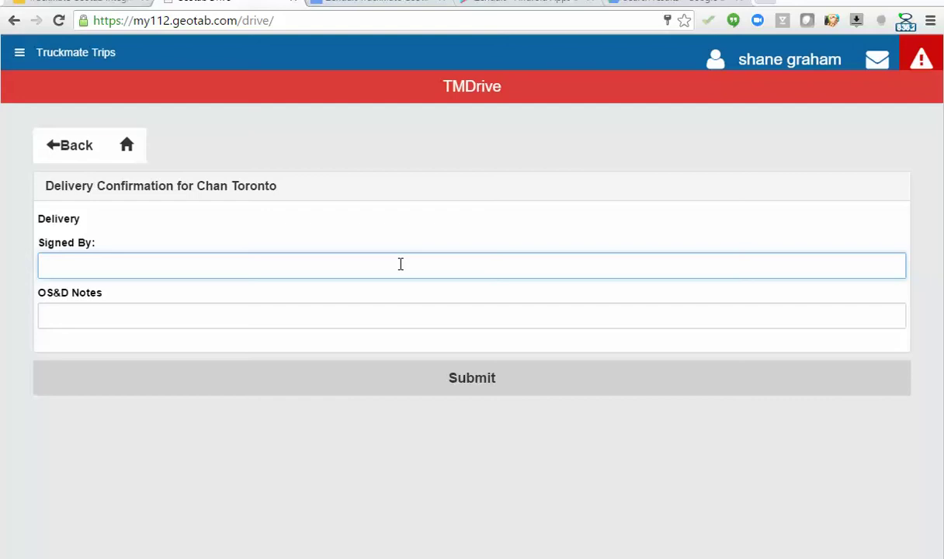
pyautogui.hotkey('alt', 'Tab')
pyautogui.write('signed by John')
pyautogui.click(388, 376)
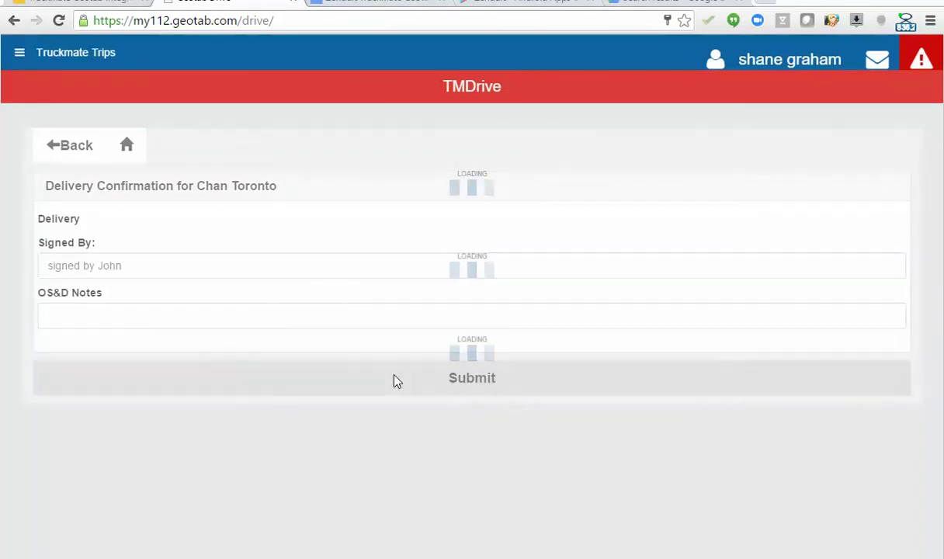
pyautogui.click(598, 130)
# - Switch to the Google Slides presentation and show the "Driver Real Time Updates to Truckmate" slide
pyautogui.click(93, 3)
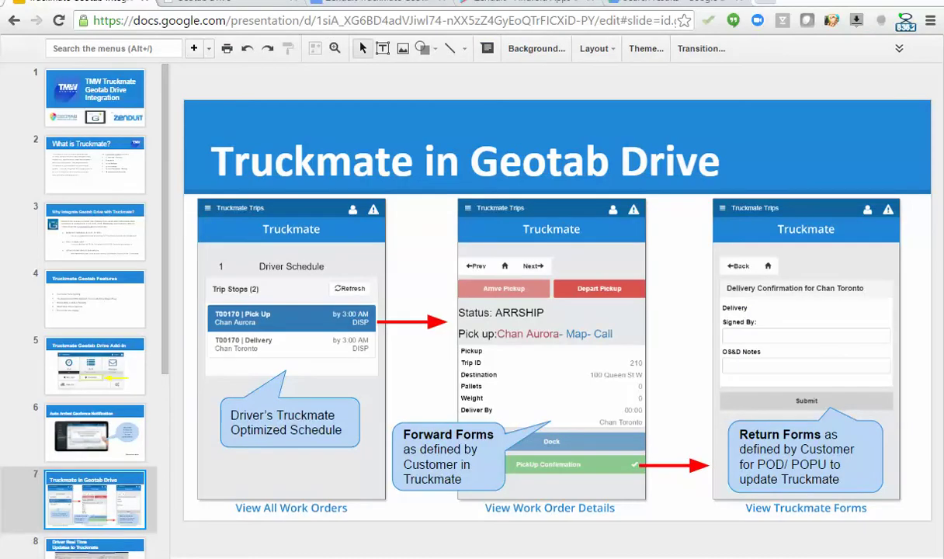
pyautogui.scroll(-1, 87, 300)
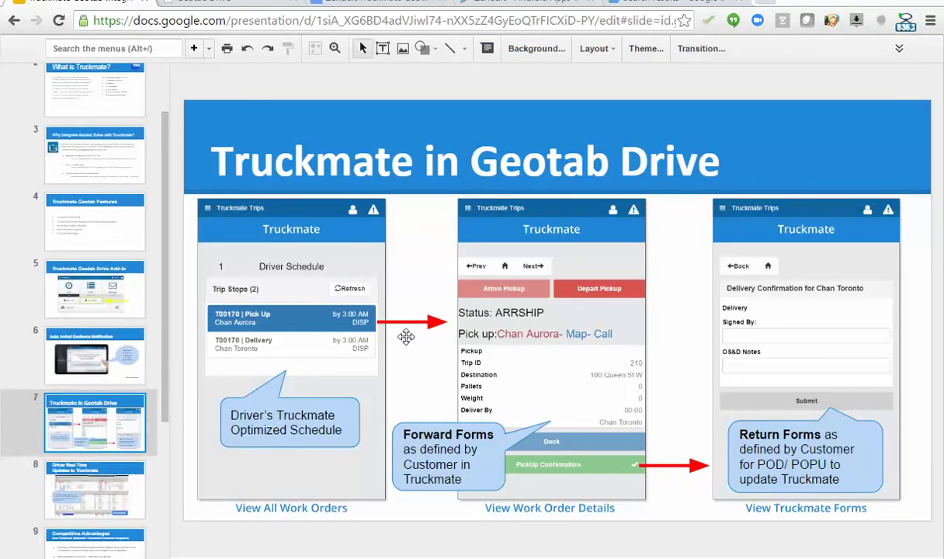
pyautogui.click(80, 497)
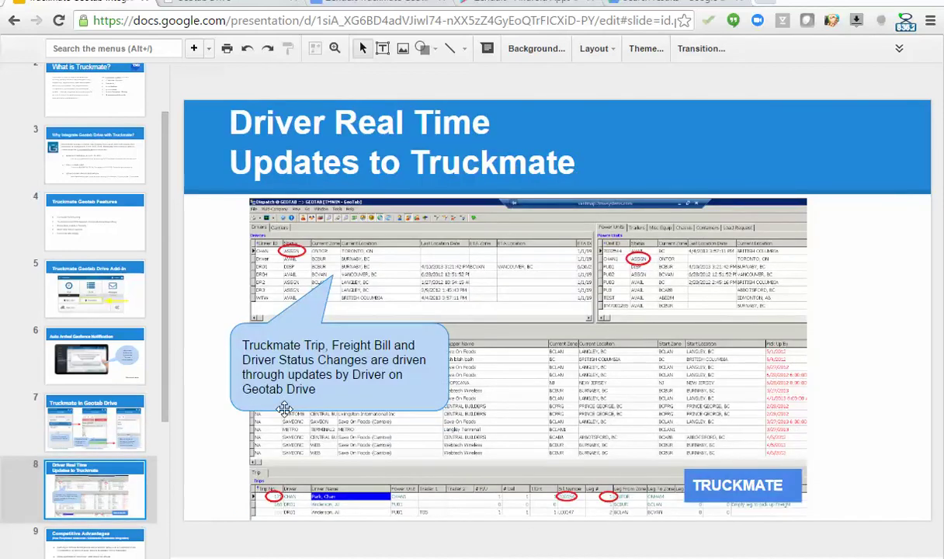
pyautogui.scroll(-3, 159, 419)
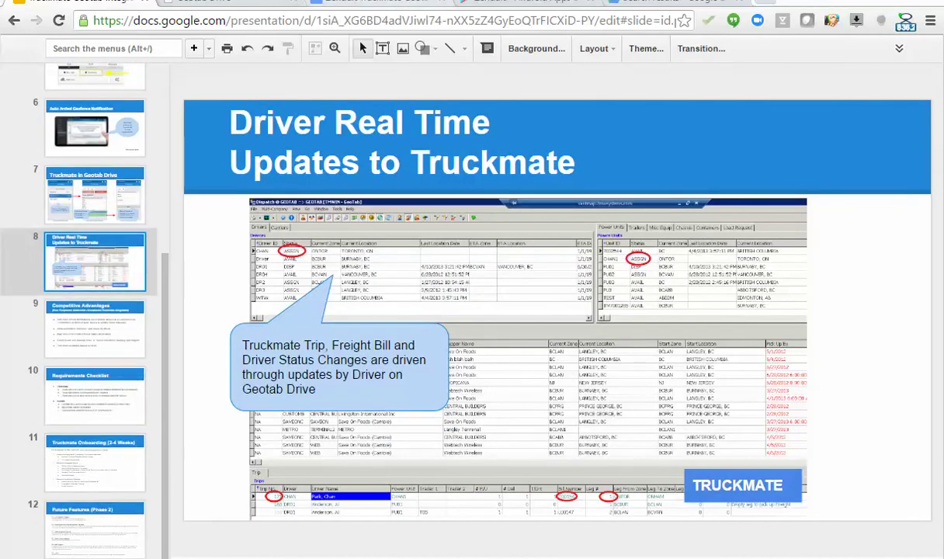
# - View the Rogue TMDrive app page in Google Play, and return to Zenduit's app list
pyautogui.click(528, 2)
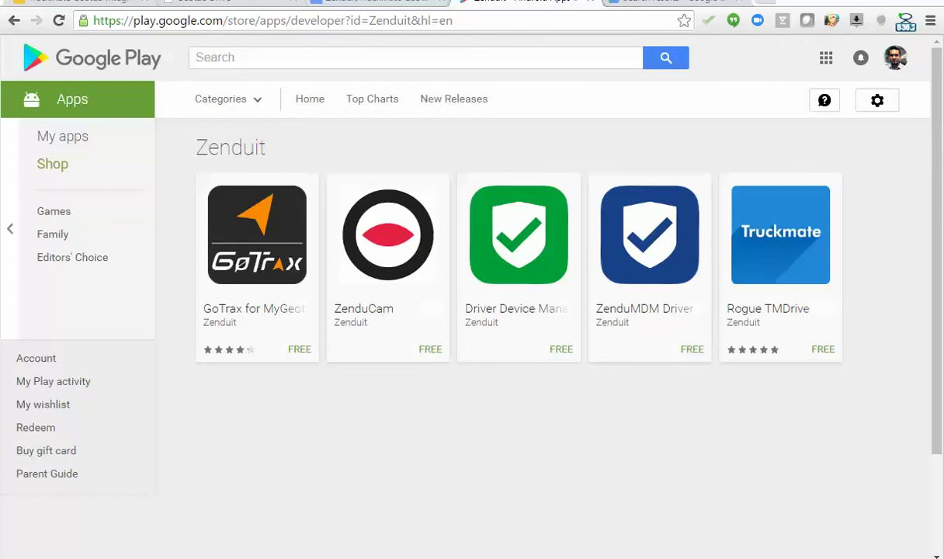
pyautogui.click(799, 279)
pyautogui.scroll(-3, 416, 312)
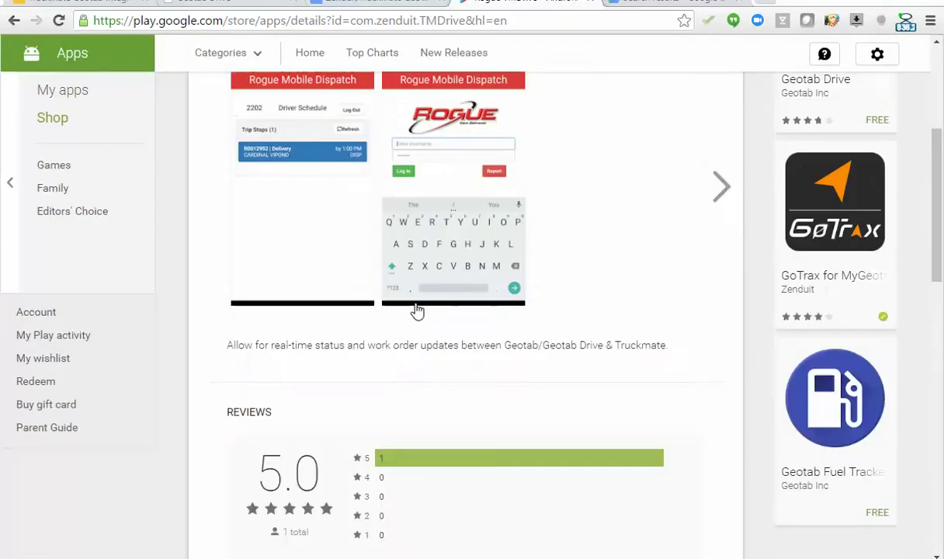
pyautogui.scroll(1, 345, 235)
pyautogui.scroll(1, 345, 235)
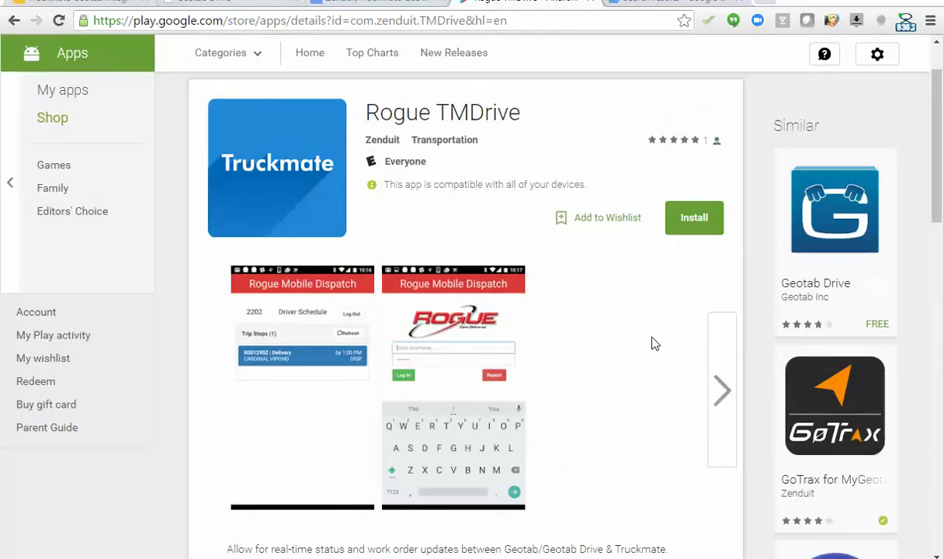
pyautogui.click(14, 20)
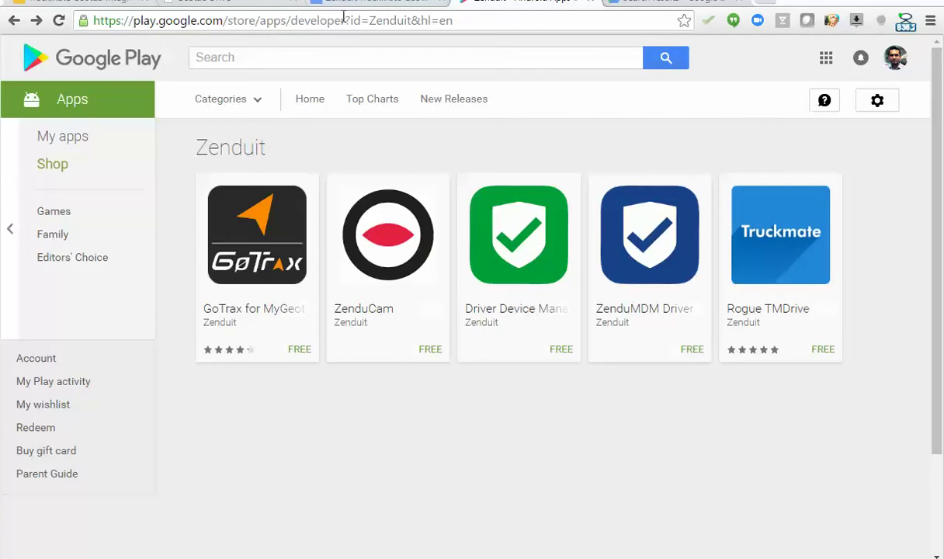
# - Show the navigation menu with its add-ins in Geotab Drive, and close it again
pyautogui.click(230, 8)
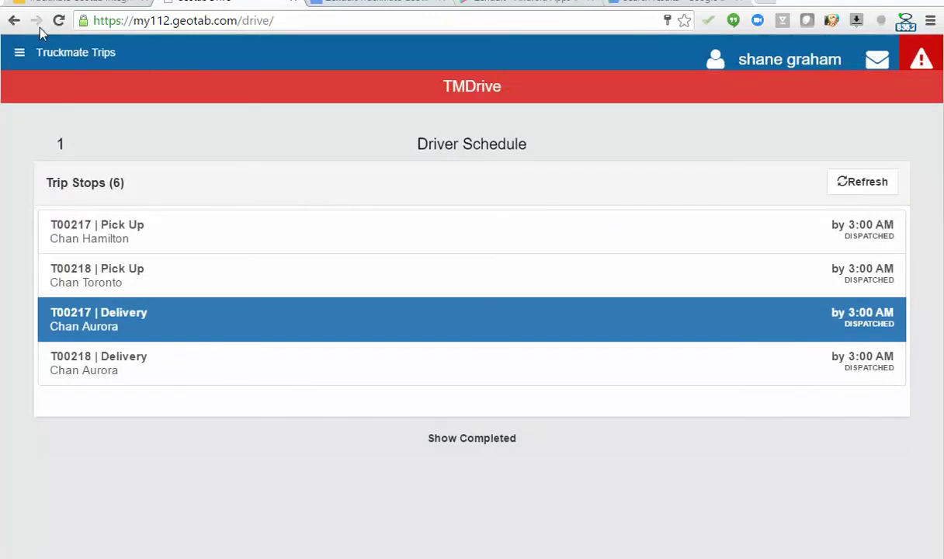
pyautogui.click(16, 48)
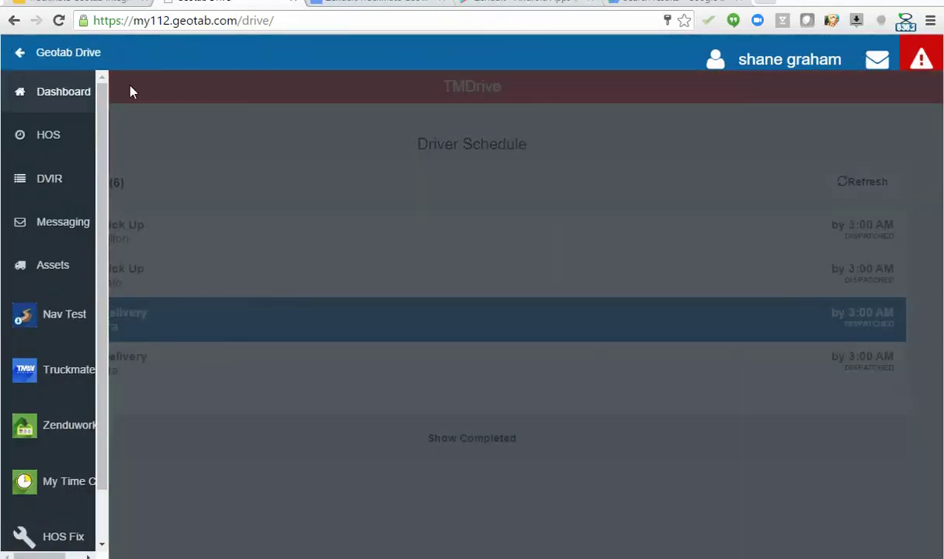
pyautogui.click(114, 81)
# - Search Google Play for "geotab drive" and open the Geotab Drive app page
pyautogui.click(548, 6)
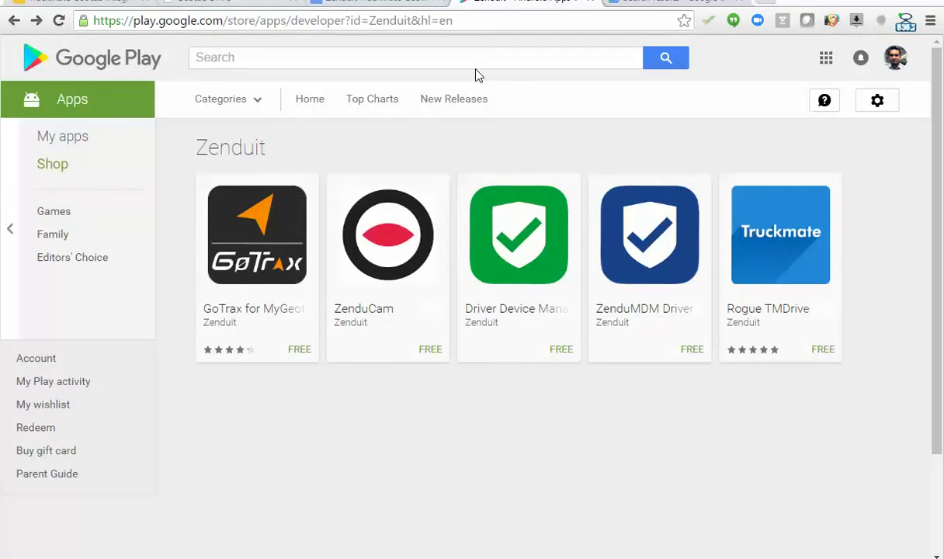
pyautogui.click(472, 60)
pyautogui.write('geotab drive')
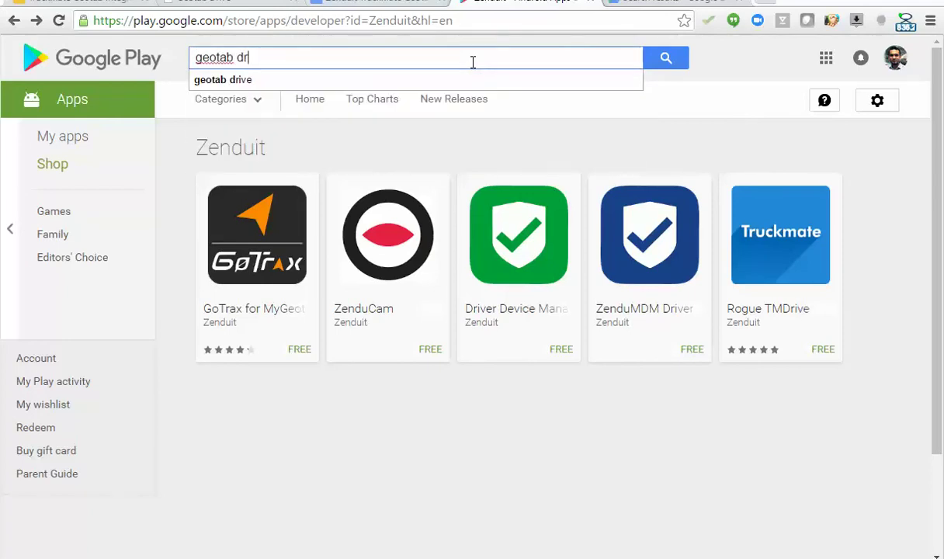
pyautogui.press('Return')
pyautogui.click(295, 244)
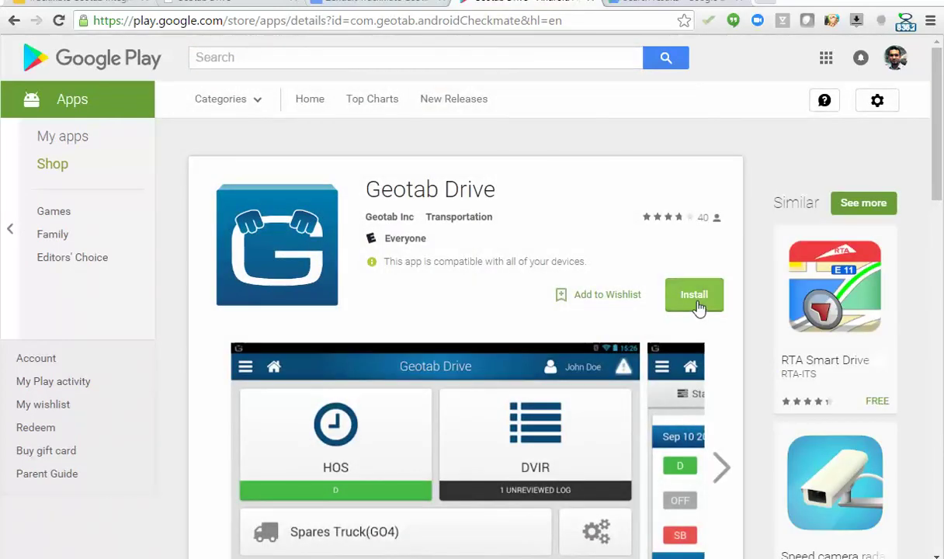
# - Return to the presentation and show the "Competitive Advantages" and "Requirements Checklist" slides
pyautogui.hotkey('ctrl', '1')
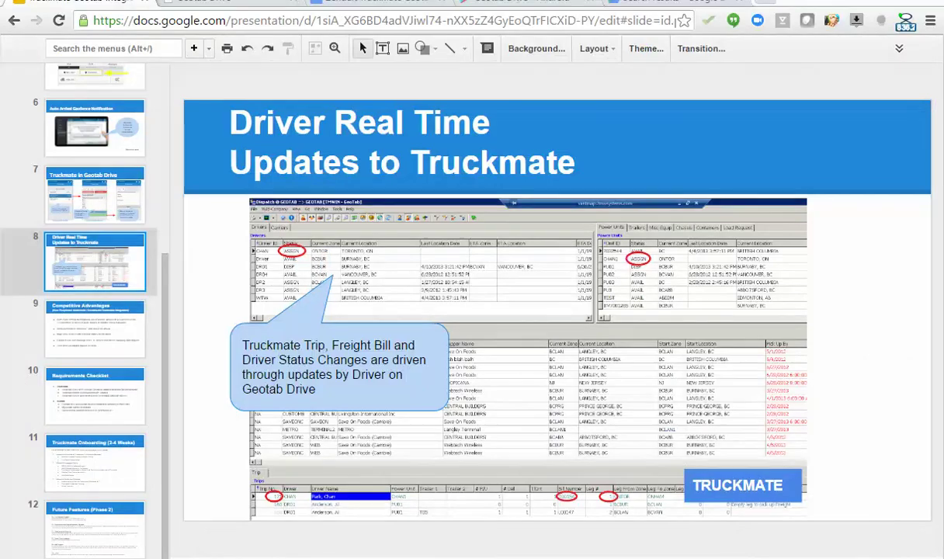
pyautogui.click(98, 324)
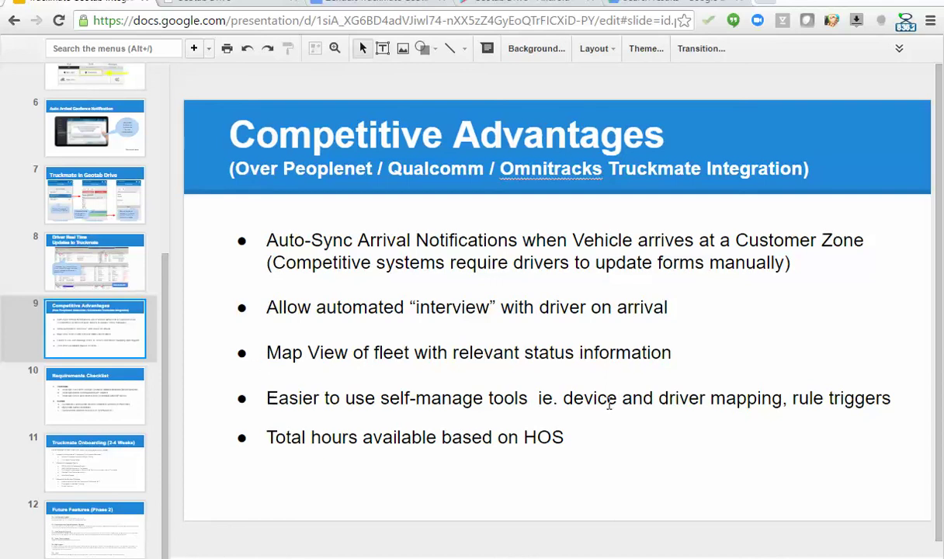
pyautogui.click(95, 416)
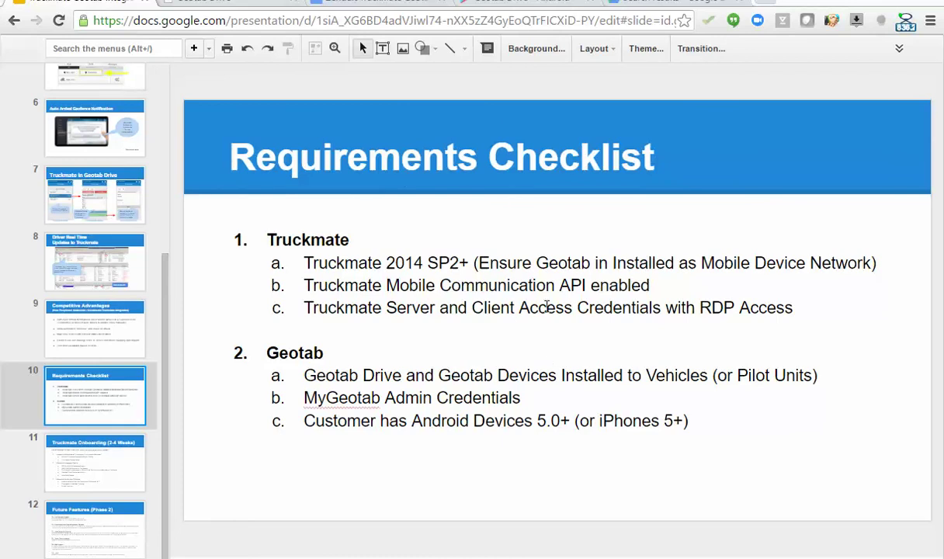
# - Highlight "Mobile Communication API enabled" on the Requirements Checklist slide, and clear the selection
pyautogui.moveTo(293, 247); pyautogui.dragTo(851, 263)
pyautogui.click(467, 275)
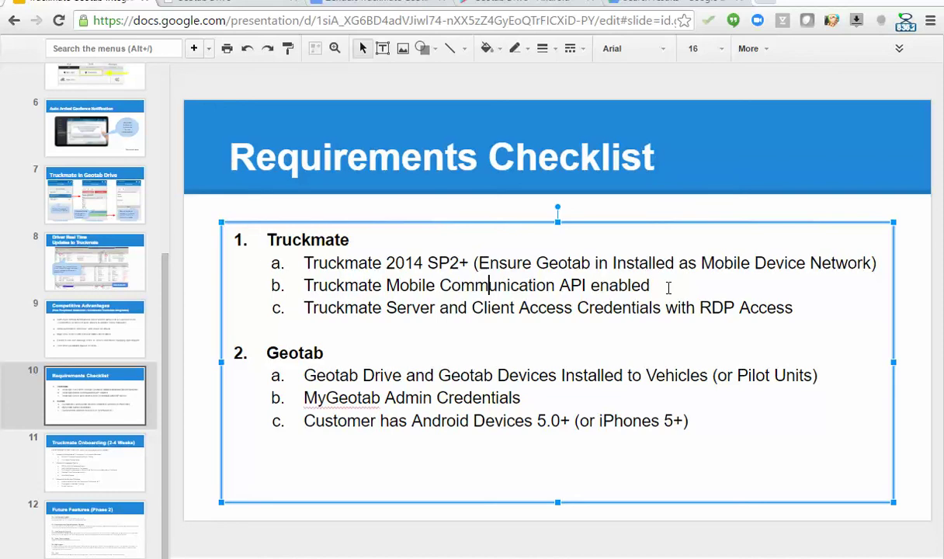
pyautogui.moveTo(669, 287); pyautogui.dragTo(392, 287)
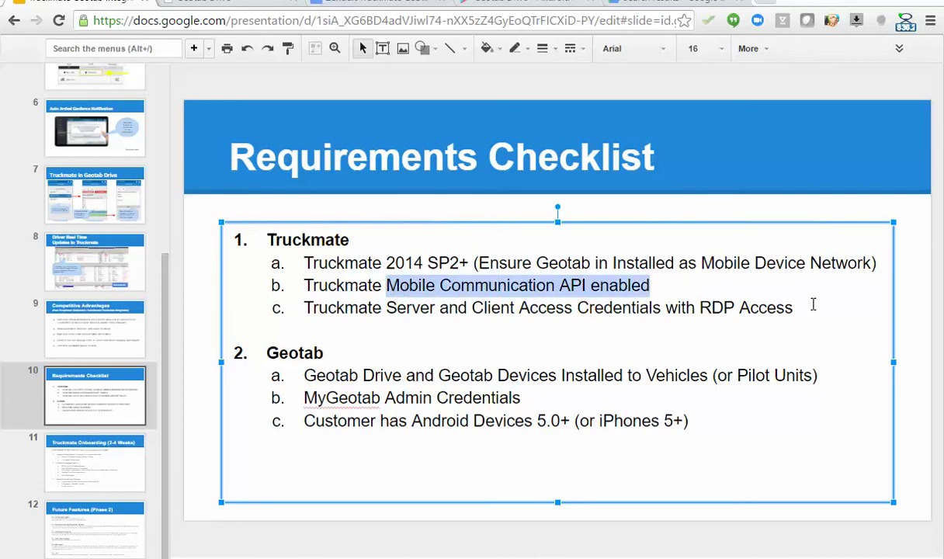
pyautogui.click(637, 264)
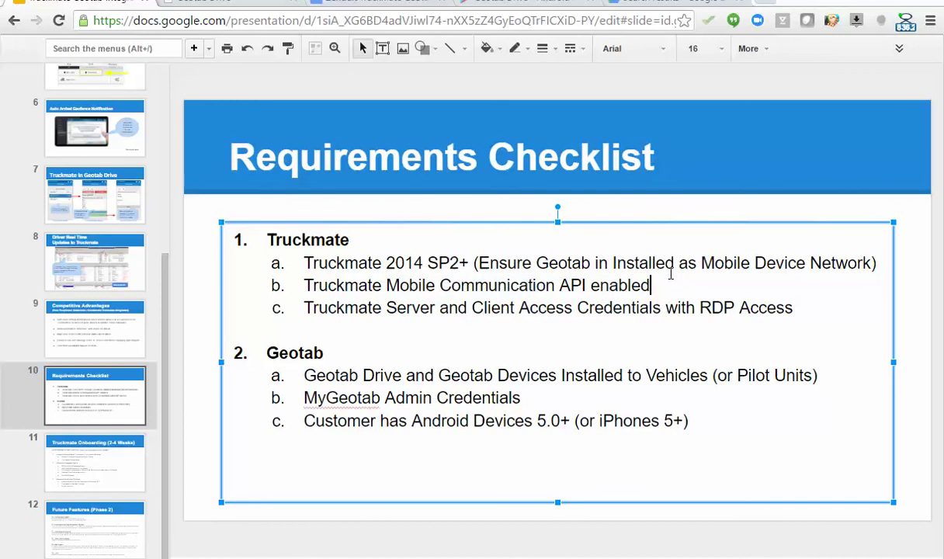
pyautogui.click(748, 219)
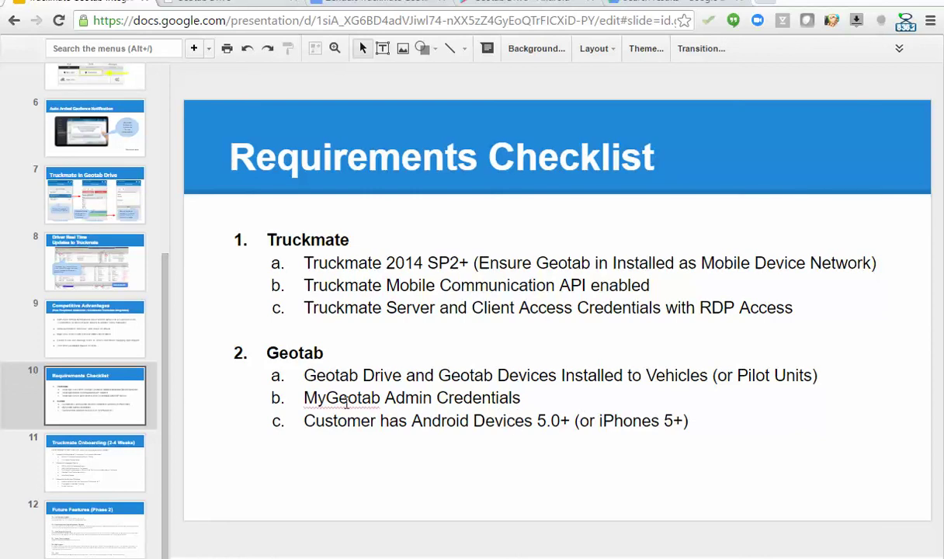
# - Show the "Truckmate Onboarding (2-4 Weeks)" and "Future Features (Phase 2)" slides
pyautogui.click(93, 468)
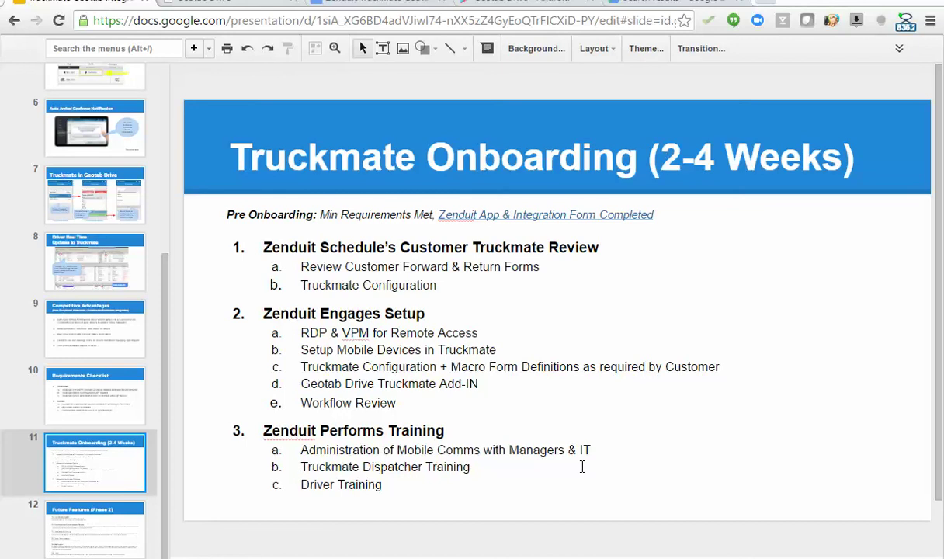
pyautogui.click(122, 535)
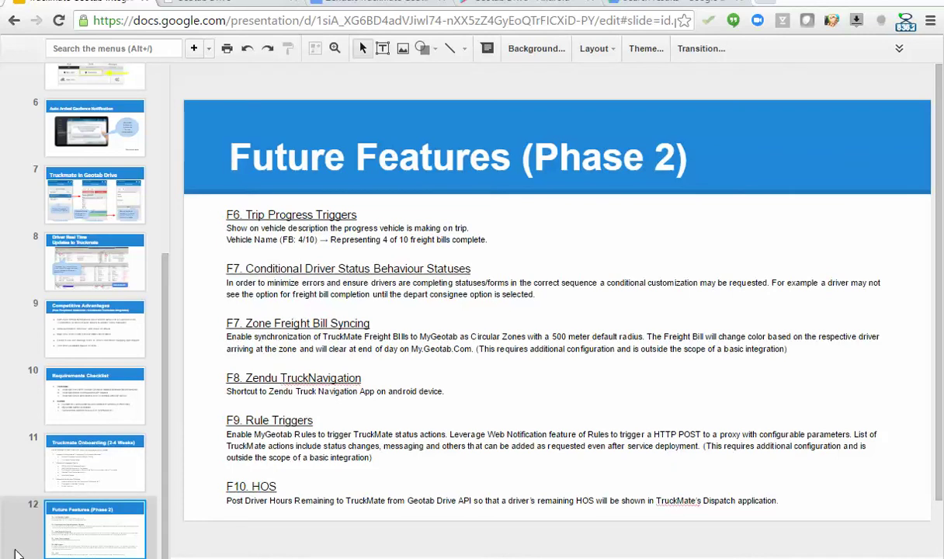
pyautogui.click(278, 8)
pyautogui.click(118, 7)
# - Examine the "Zenduit Truckmate Geotab Integration" document's features, minimum requirements, implementation and training sections, and return to its cover page
pyautogui.click(349, 10)
pyautogui.scroll(-20, 347, 326)
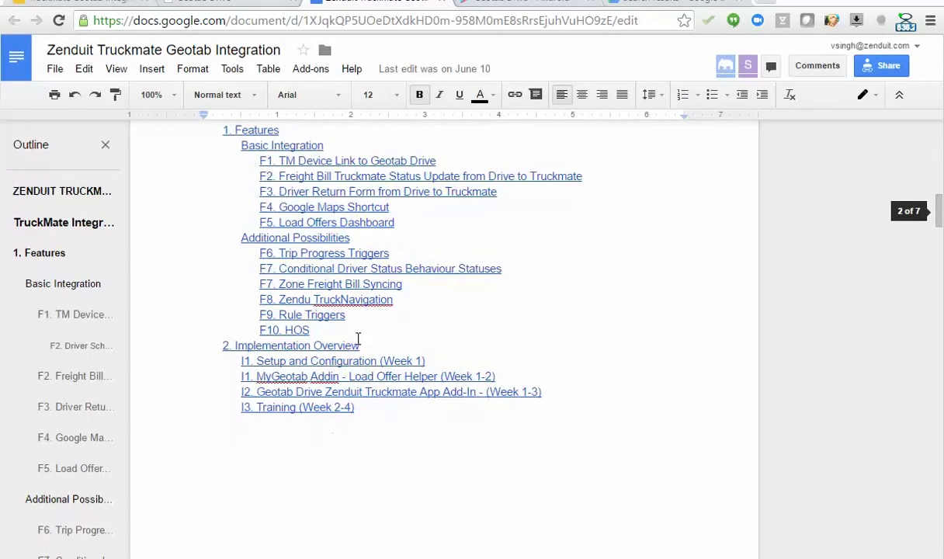
pyautogui.scroll(-18, 359, 342)
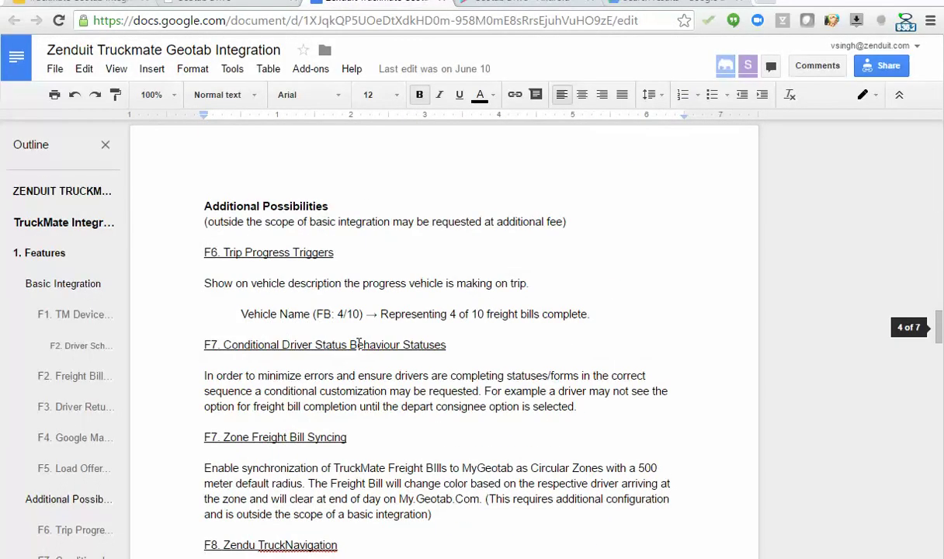
pyautogui.scroll(-10, 359, 344)
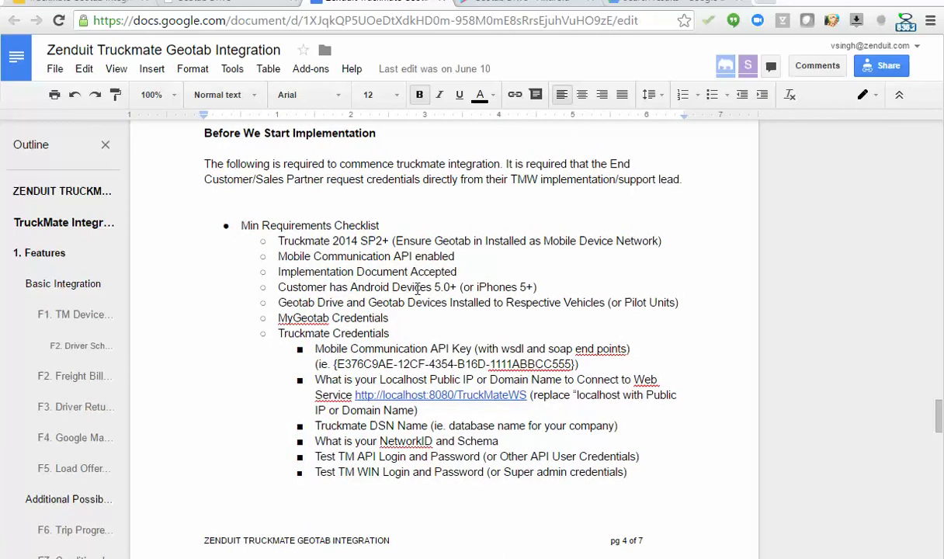
pyautogui.scroll(-12, 391, 340)
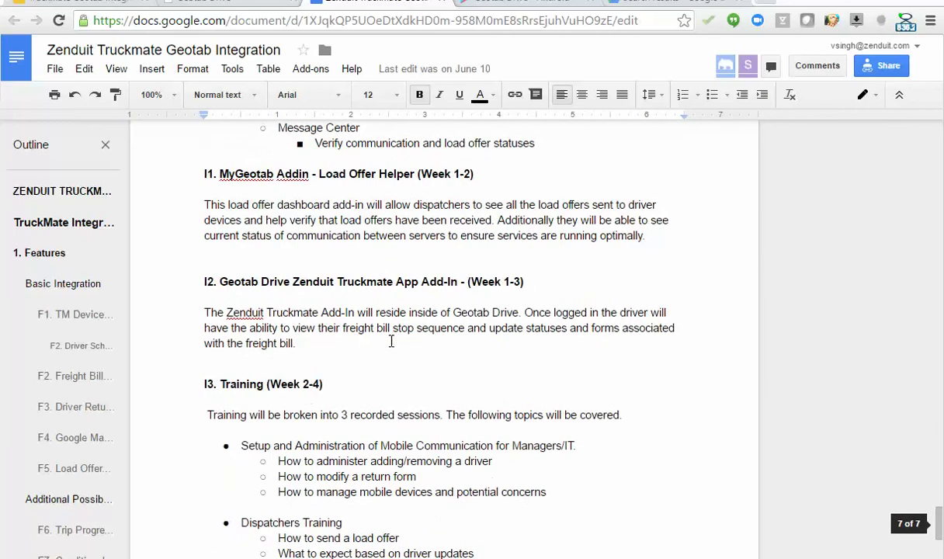
pyautogui.scroll(-5, 390, 342)
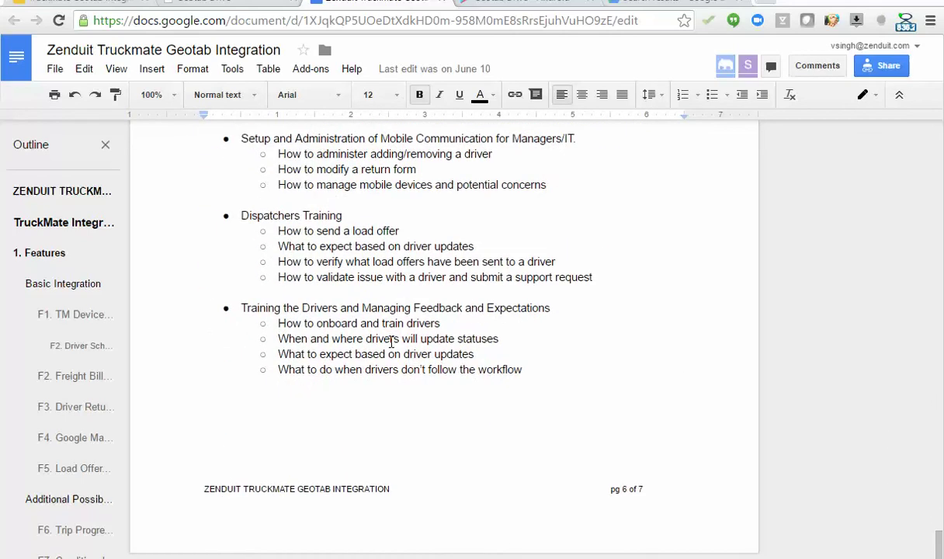
pyautogui.scroll(2, 392, 340)
pyautogui.scroll(20, 396, 341)
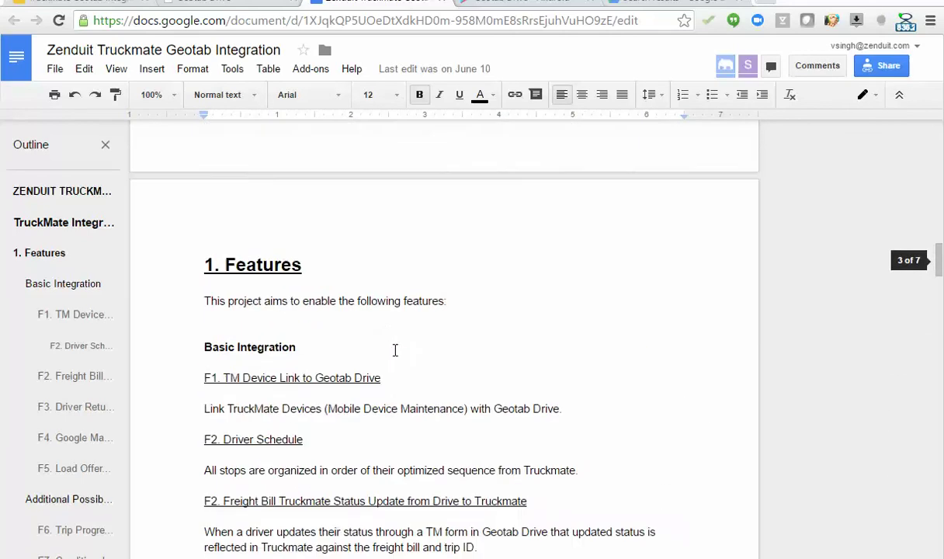
pyautogui.scroll(10, 389, 351)
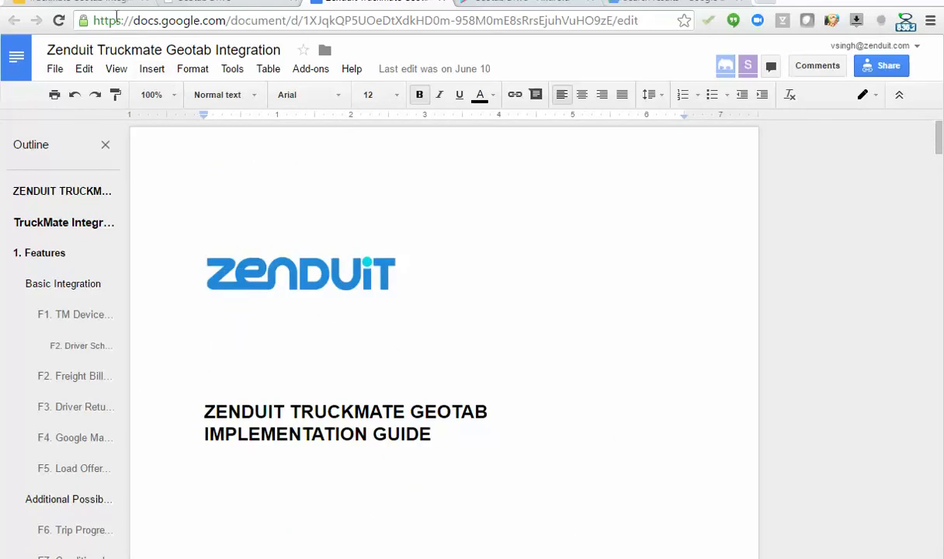
# - Return to the presentation and show its title slide, "TMW Truckmate Geotab Drive Integration"
pyautogui.click(108, 9)
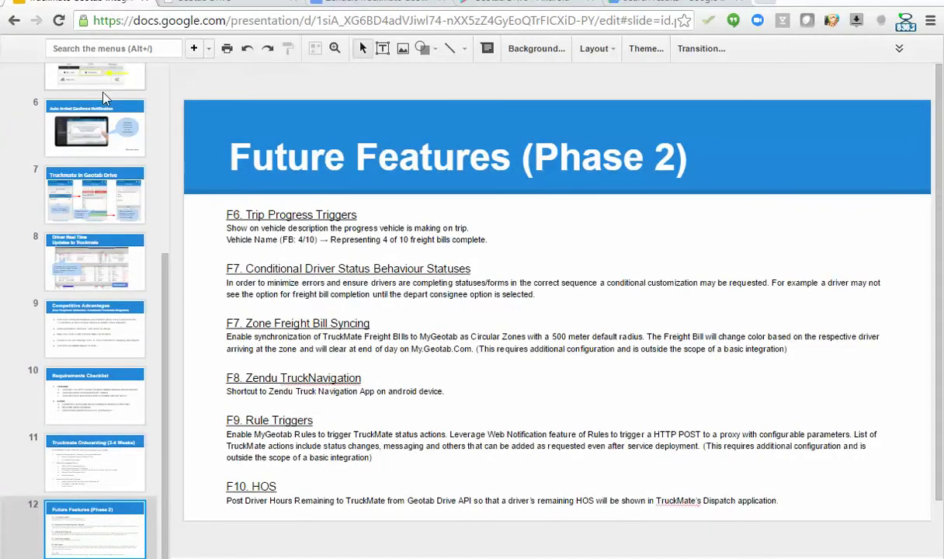
pyautogui.scroll(5, 155, 233)
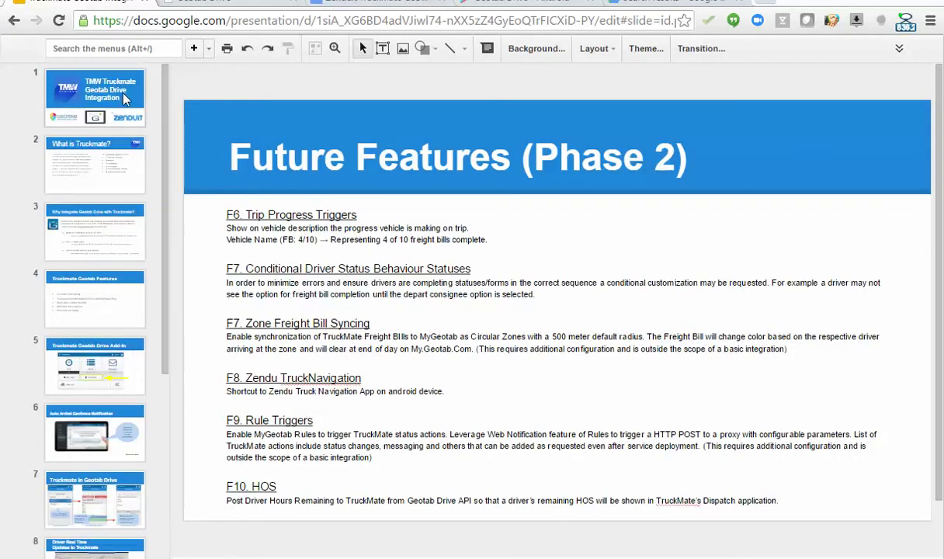
pyautogui.click(124, 101)
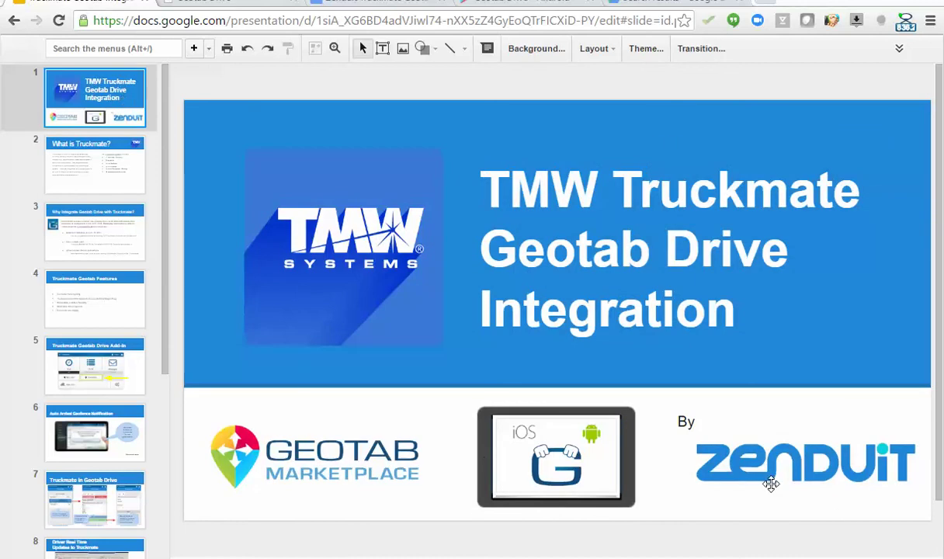